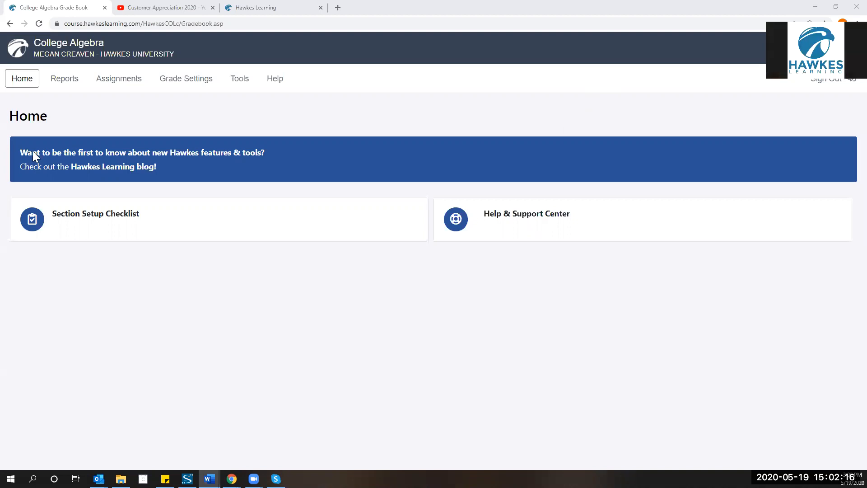
Go to Assignments > Curriculum and leave section Math 119-005 on the Math 119 Curriculum.
click(119, 80)
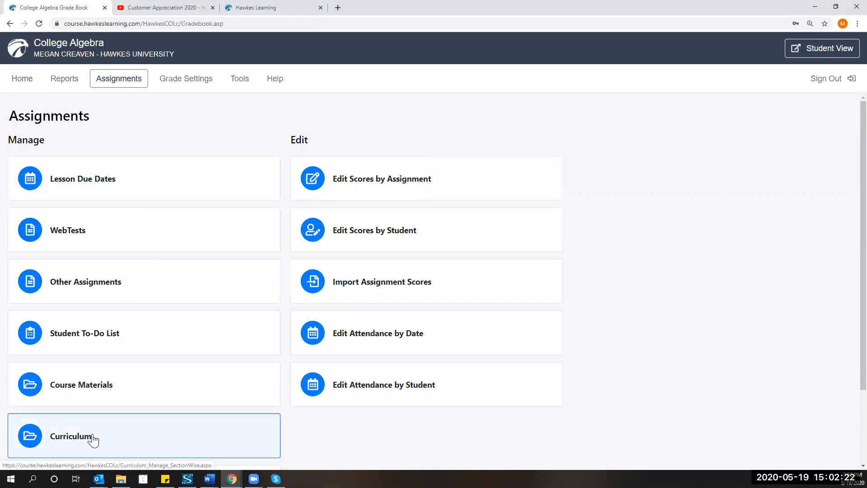
click(92, 437)
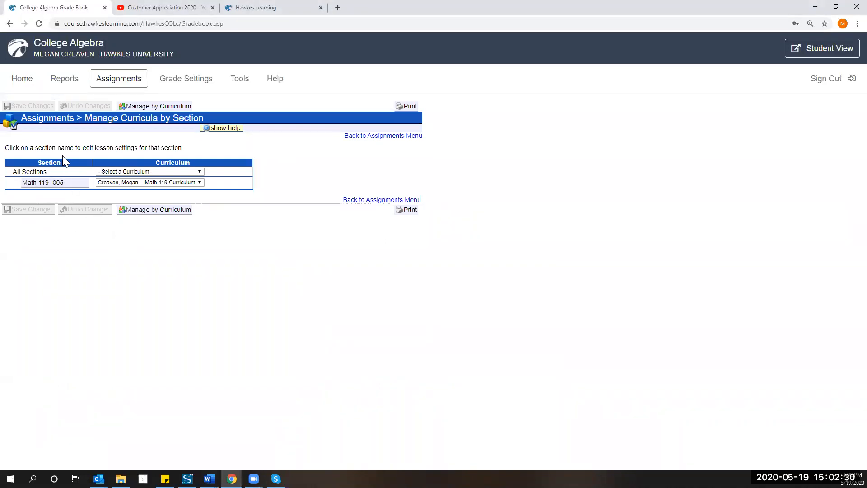
click(173, 183)
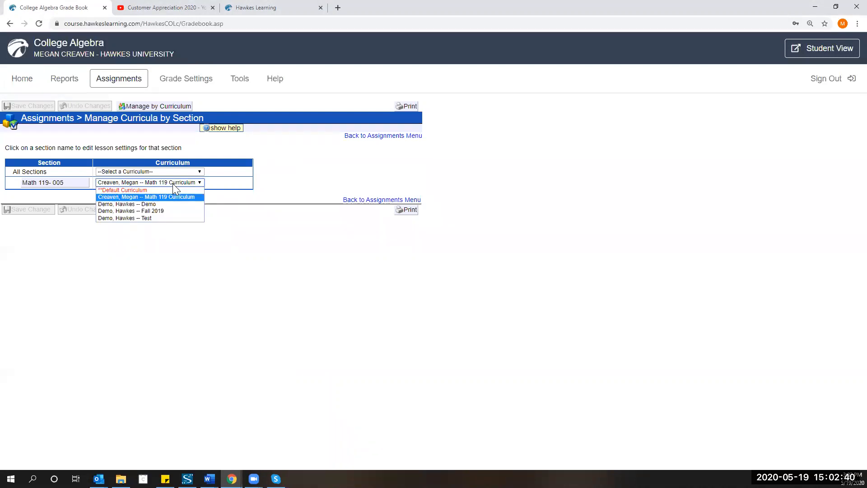
click(178, 183)
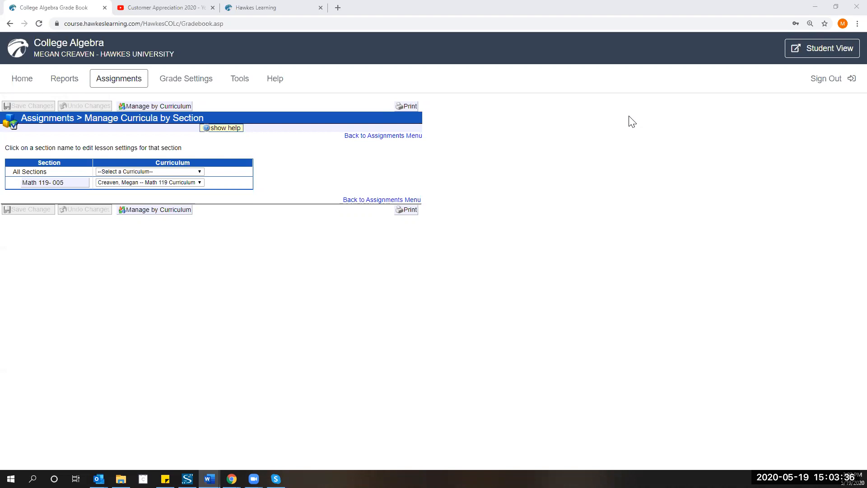
Open section Math 119-005's curriculum and edit lesson 7.5 Exponential and Logarithmic Equations.
click(44, 185)
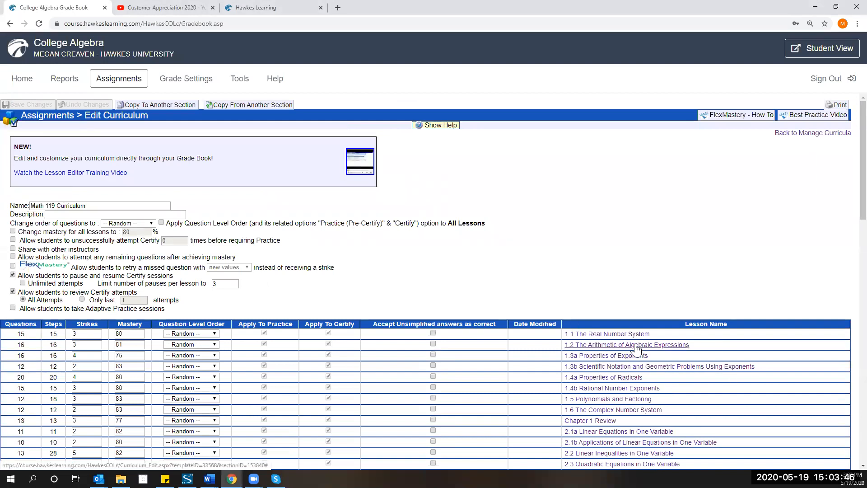
scroll(637, 344, down, 8)
scroll(637, 349, down, 2)
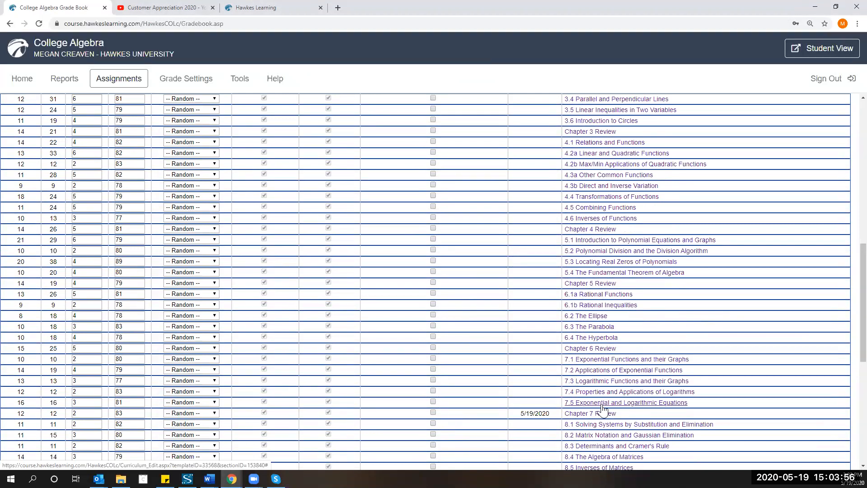
click(602, 405)
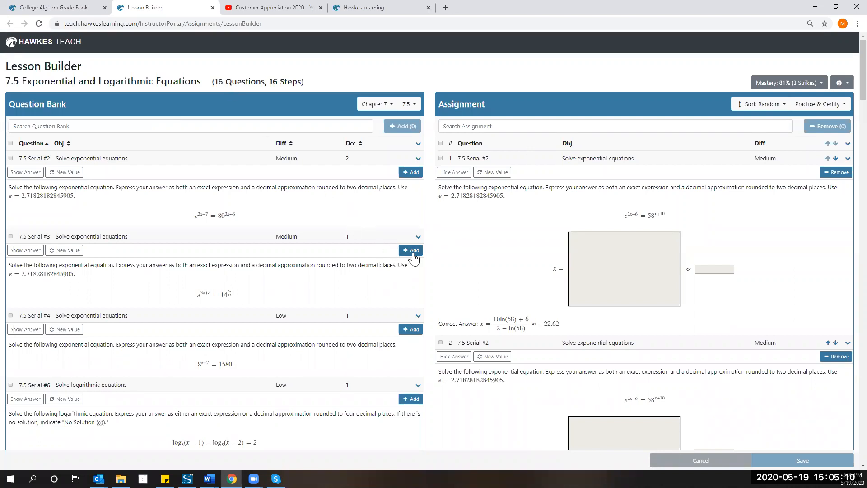
Add 7.5 Serial #3 and remove the duplicate 7.5 Serial #2, keeping 16 questions.
click(414, 252)
scroll(415, 258, down, 10)
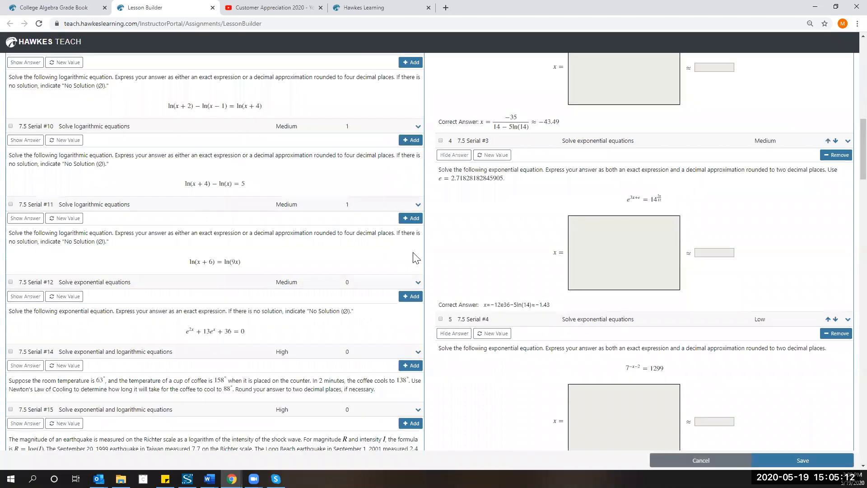
scroll(416, 259, up, 13)
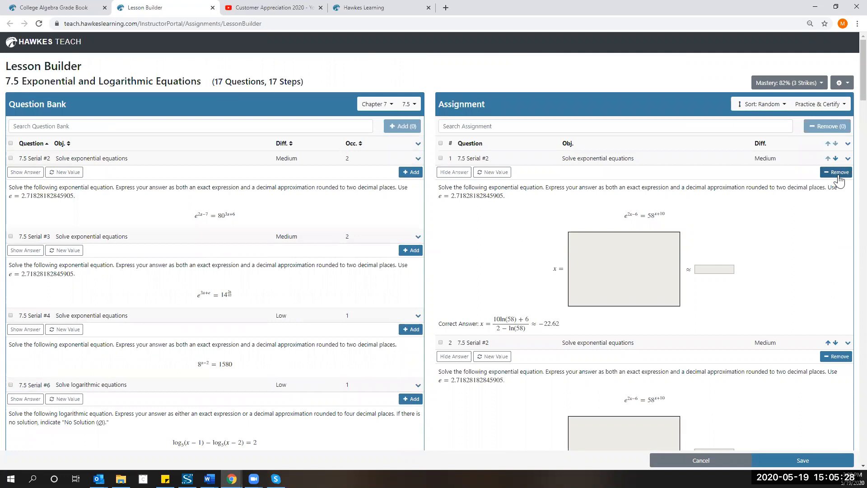
click(839, 175)
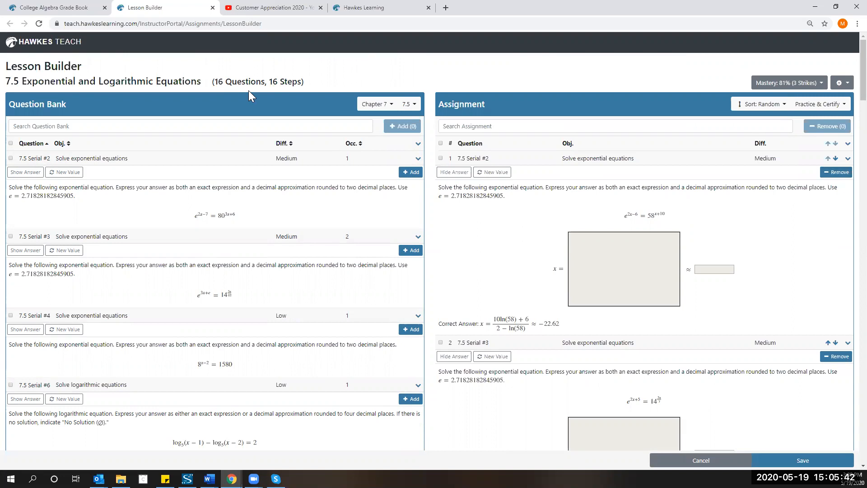
Tick bank questions Serial #2 and #3 and toggle assignment questions 1 and 2 to demo bulk Add/Remove.
click(11, 158)
click(11, 237)
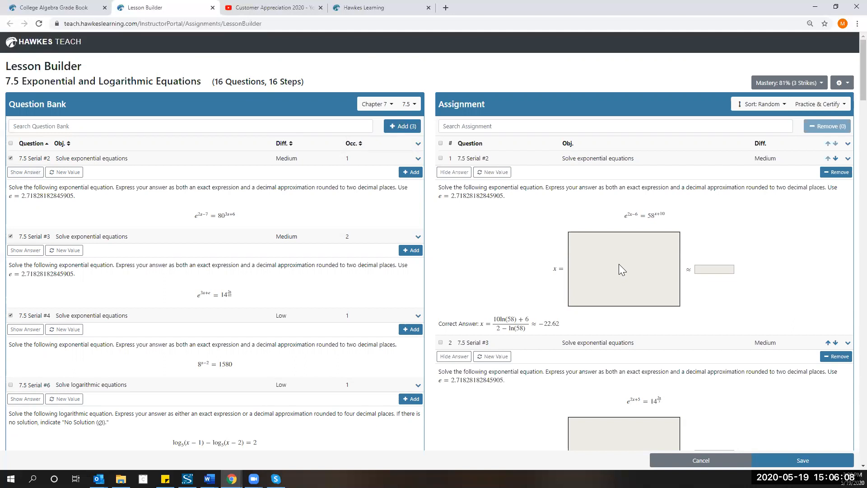
click(440, 158)
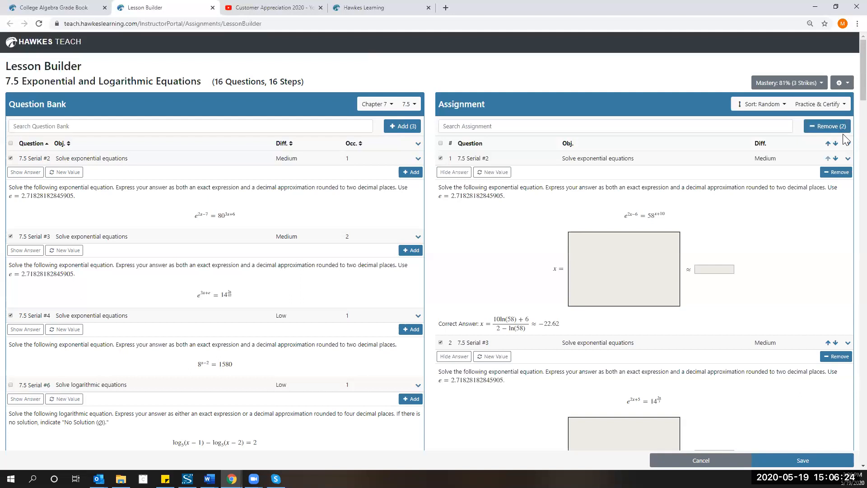
click(440, 159)
click(440, 342)
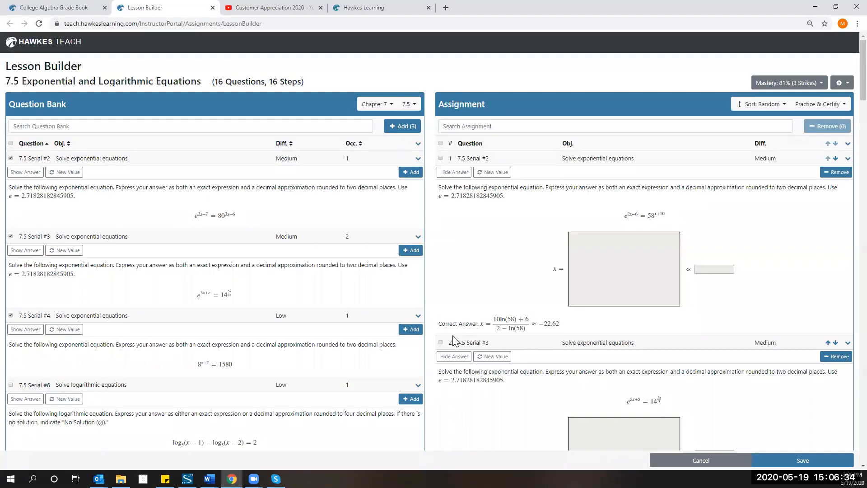
Clear the Serial #2, #3 and #4 bank selections and sort the bank by occurrences.
click(11, 158)
click(11, 236)
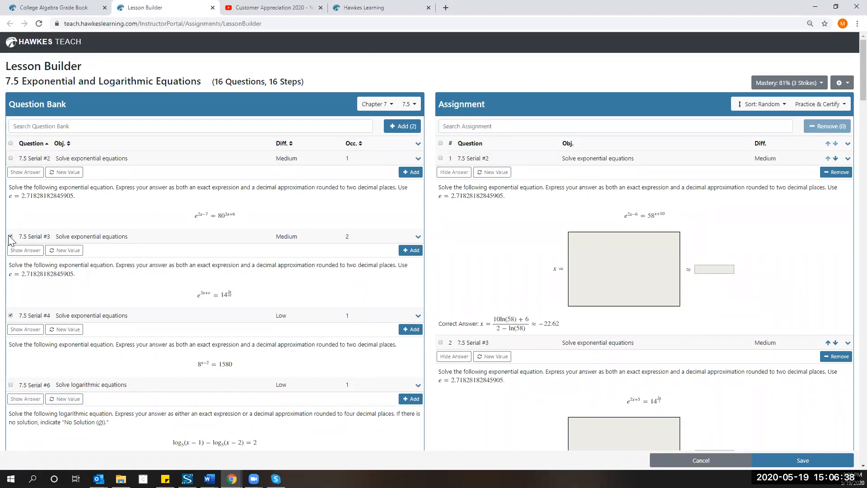
click(11, 315)
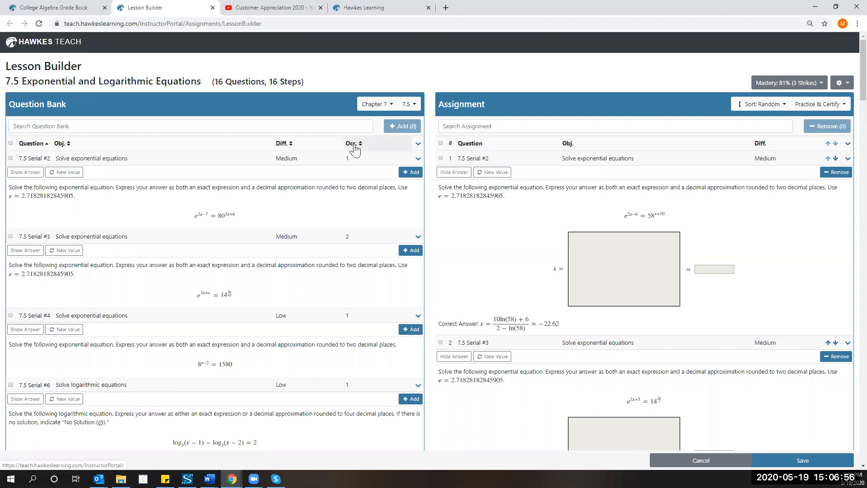
click(355, 144)
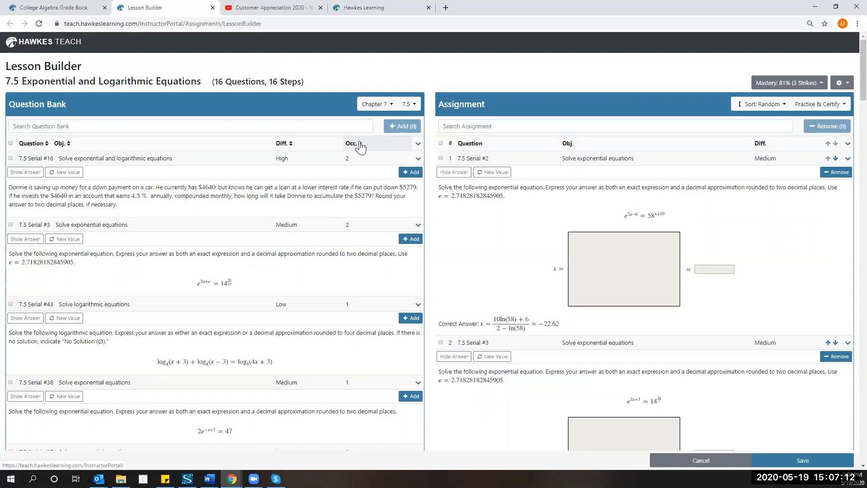
Sort the Question Bank ascending by Occ., bringing 0-occurrence questions like Serial #9 and #12 first.
click(352, 145)
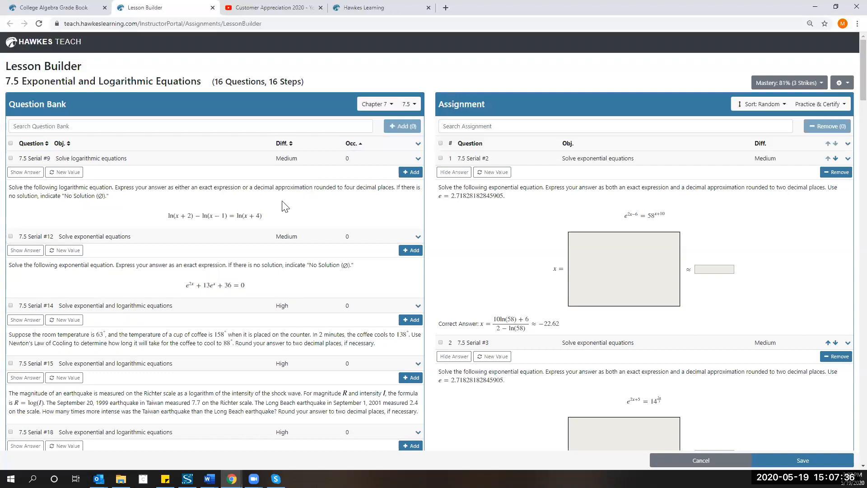
Sort the Question Bank by the Diff. column, reversed so Low difficulty comes first.
click(290, 146)
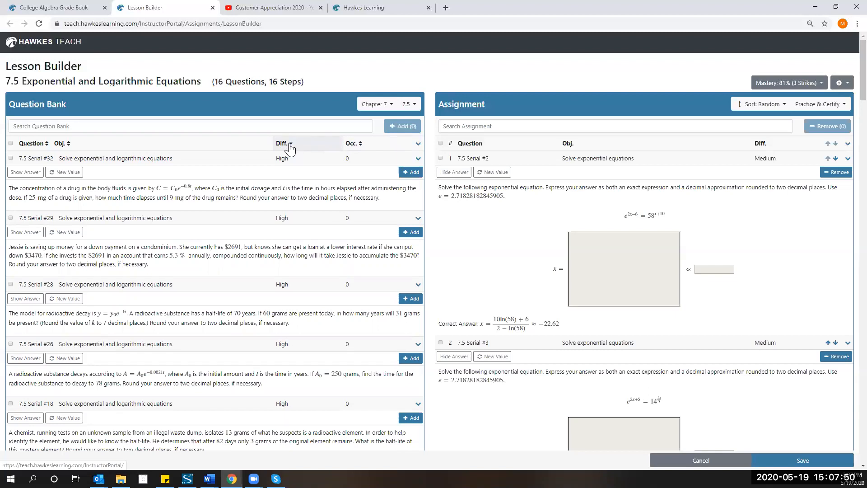
click(290, 145)
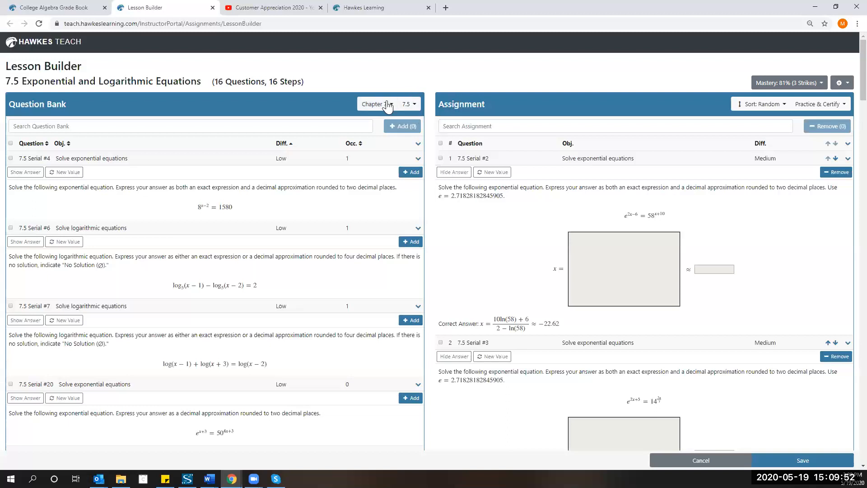
Open the 7.5 section dropdown beside Chapter 7 in the Question Bank header.
click(415, 109)
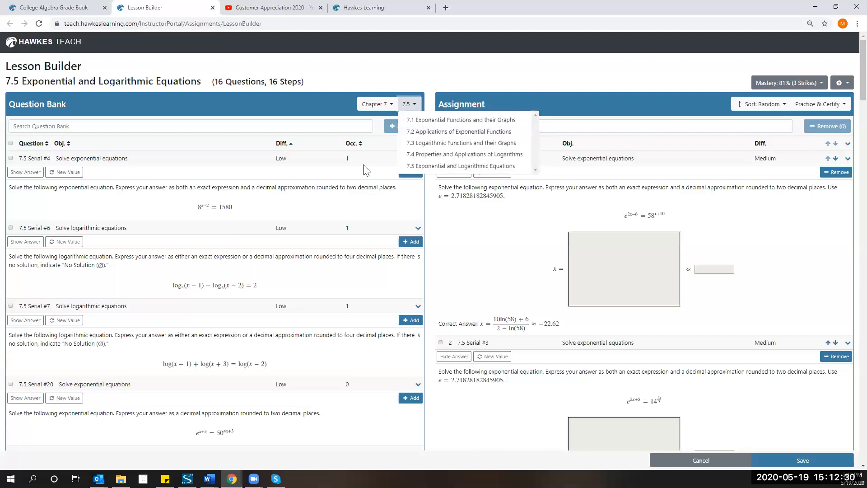
Switch the Question Bank to Chapter 1, section 1.4b Rational Number Exponents.
scroll(368, 171, down, 1)
scroll(371, 168, up, 1)
click(388, 106)
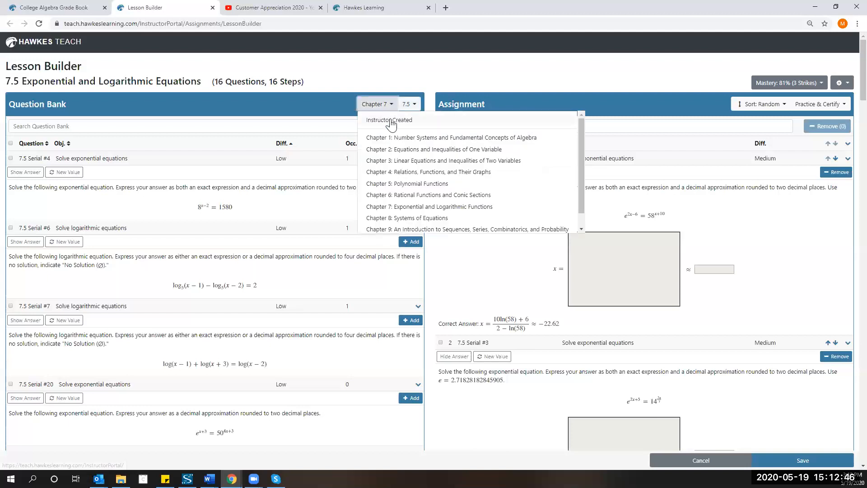
click(388, 137)
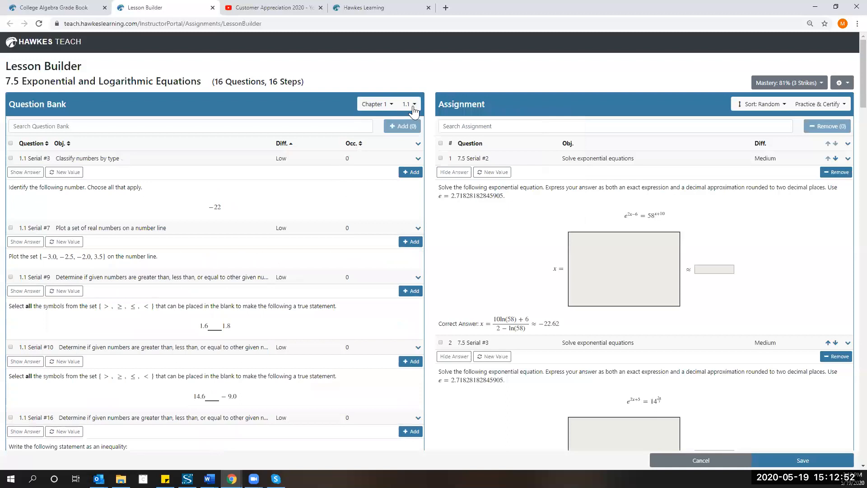
click(414, 110)
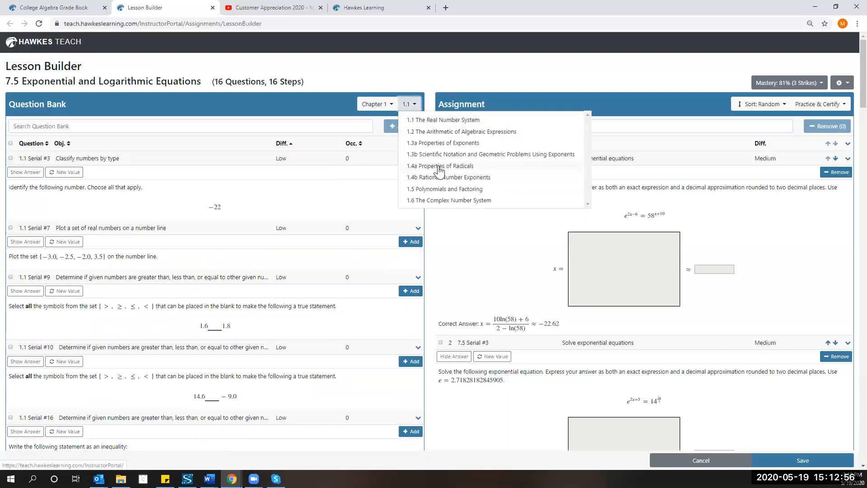
click(439, 177)
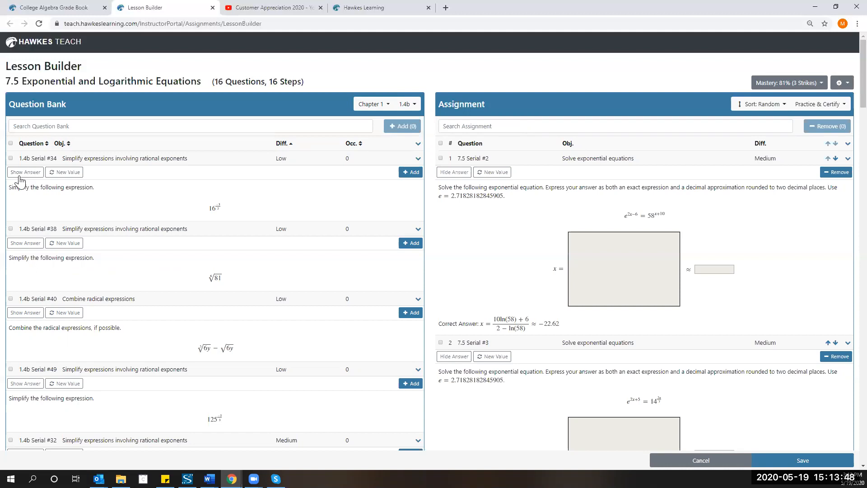
Tick 1.4b Serial #34, #38 and #40 and add all three to the assignment.
click(11, 158)
click(10, 229)
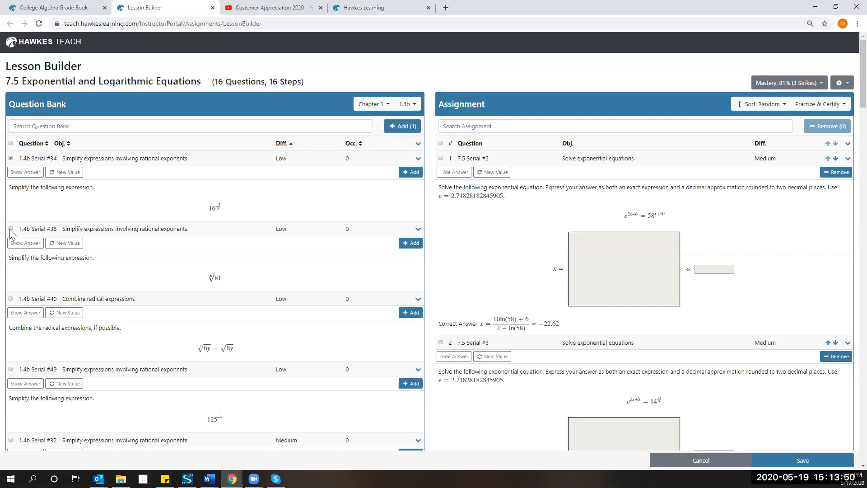
click(11, 298)
click(405, 127)
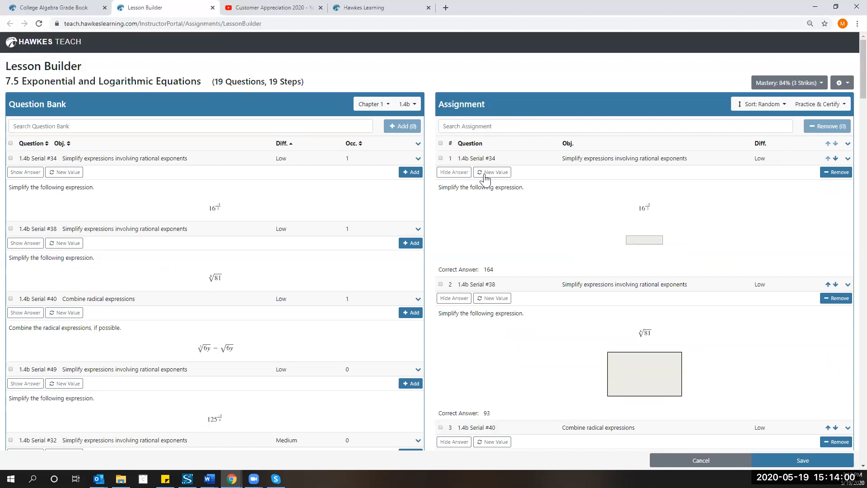
scroll(482, 177, down, 1)
scroll(487, 266, down, 2)
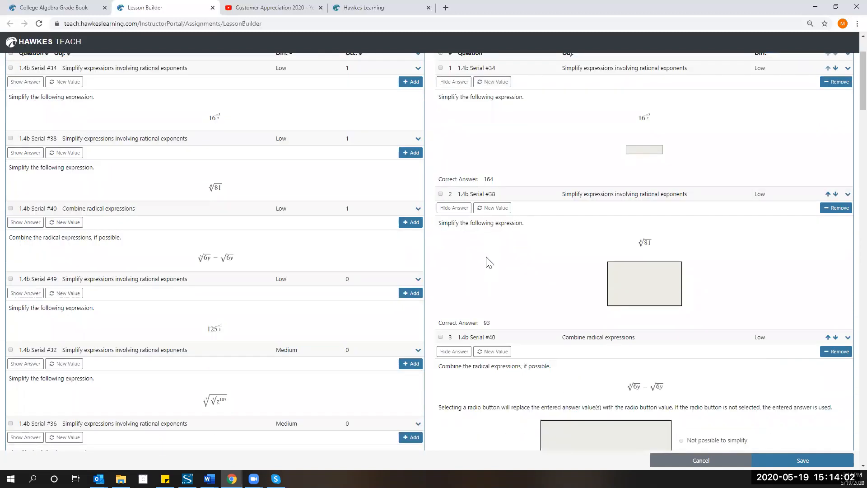
scroll(483, 212, up, 2)
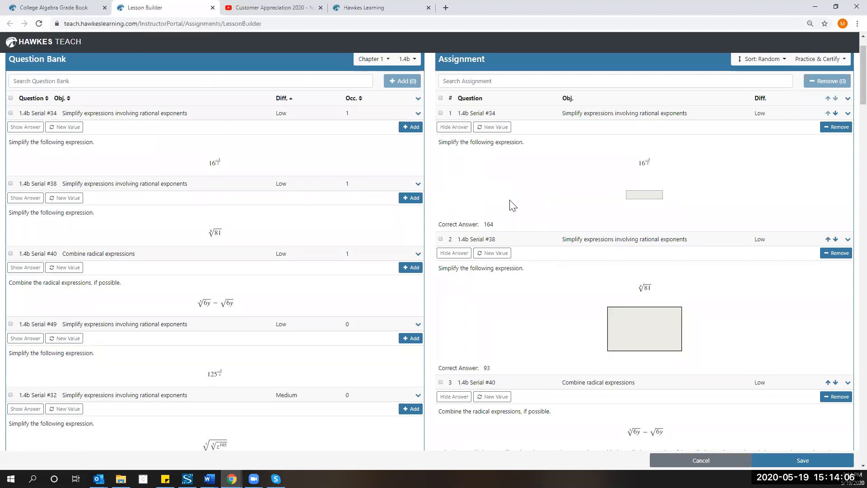
scroll(513, 205, up, 1)
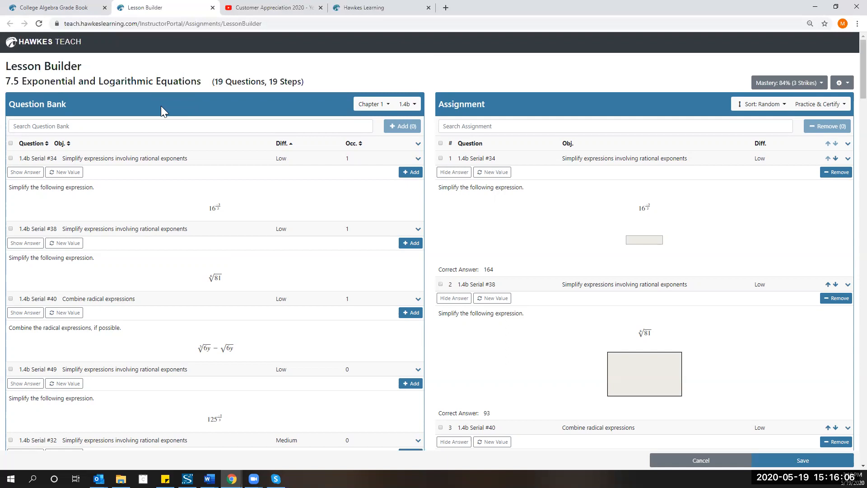
Return to the College Algebra Grade Book tab showing the Math 119 Curriculum's lesson list.
click(90, 8)
scroll(398, 275, down, 10)
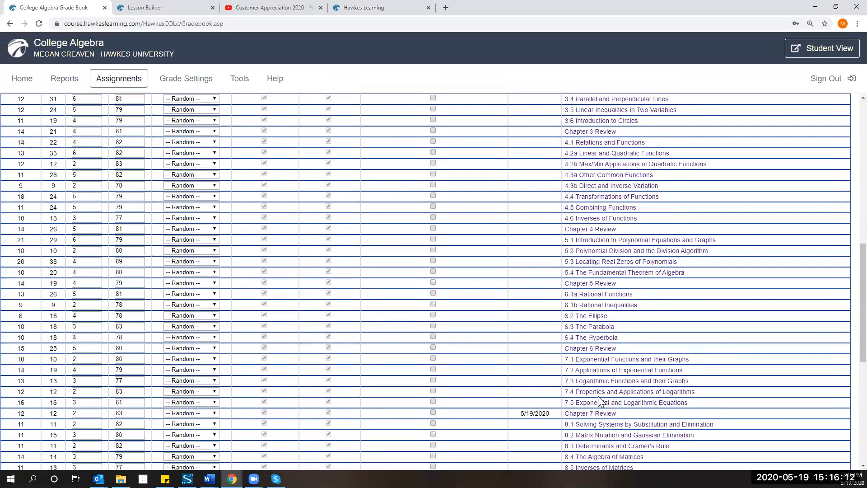
Launch the Chapter 7 Review assignment into Lesson Builder, showing its 12 questions.
click(587, 415)
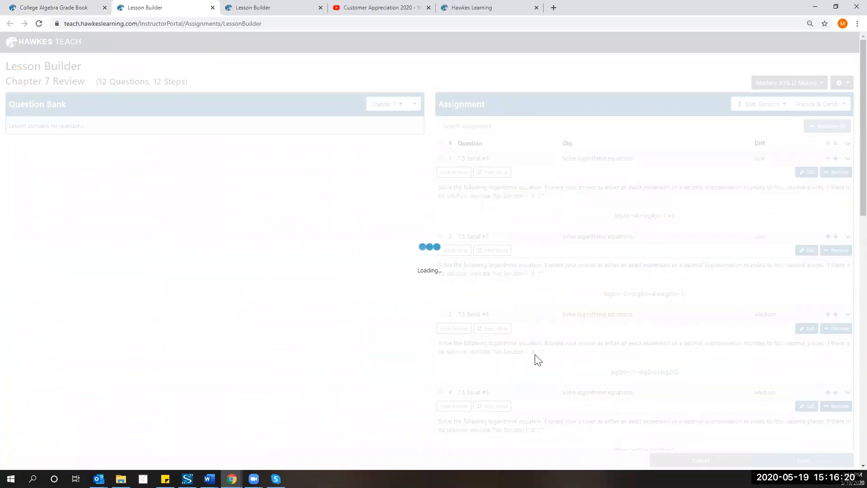
scroll(536, 360, down, 10)
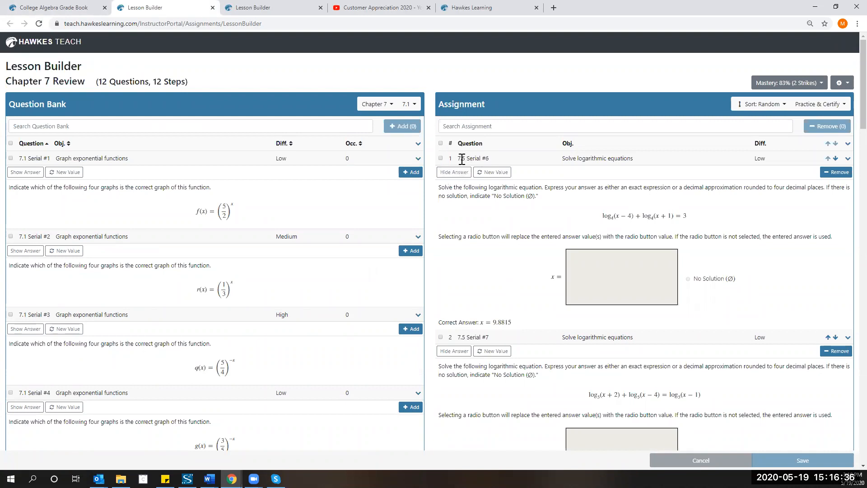
Filter the Chapter 7 Review question bank to section 7.5 Exponential and Logarithmic Equations.
click(414, 106)
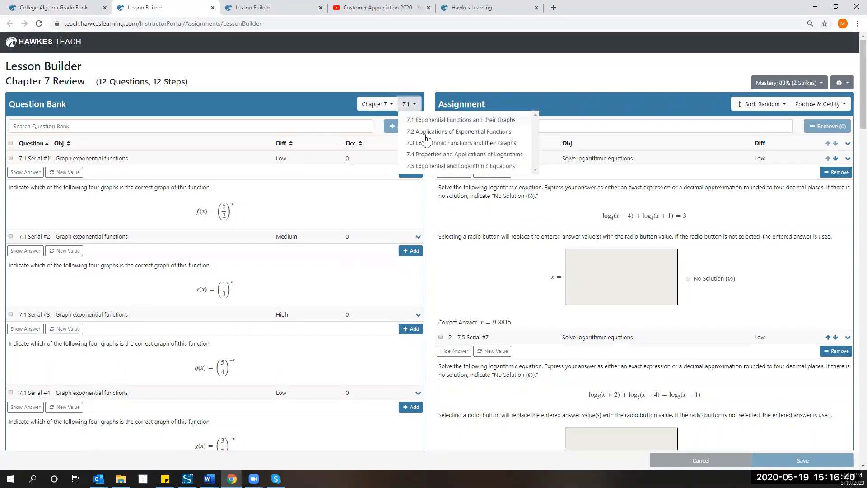
click(429, 166)
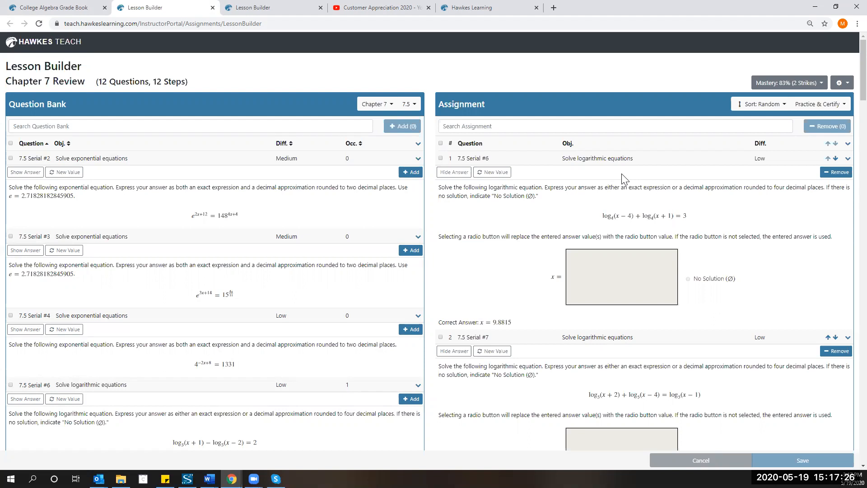
scroll(622, 176, down, 1)
scroll(622, 178, up, 1)
Show the lesson's gear menu with View Question Summary, Open Learn and Revert to Default.
click(851, 88)
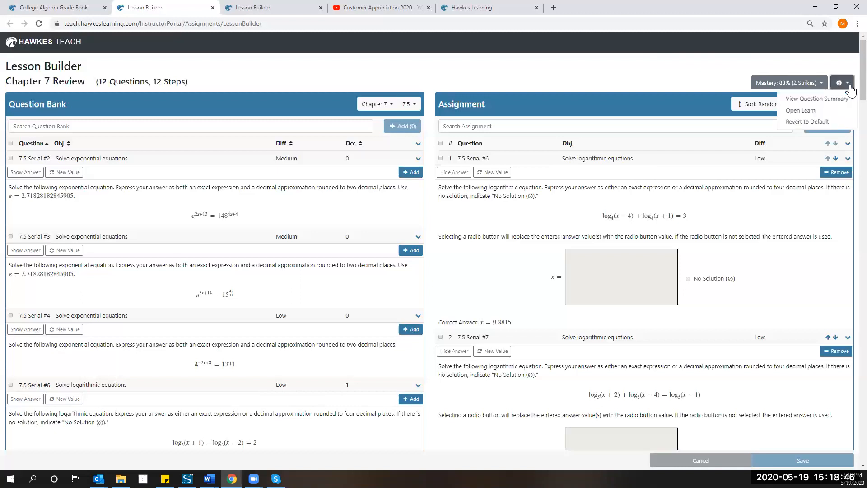
click(843, 83)
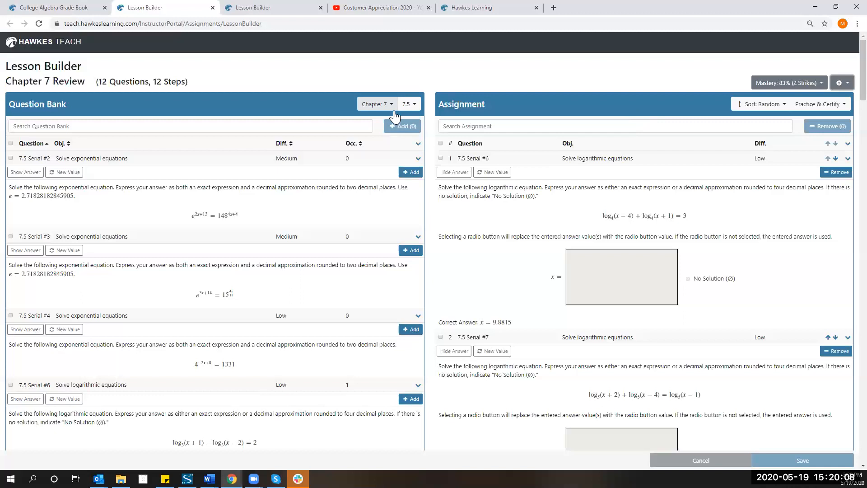
click(847, 85)
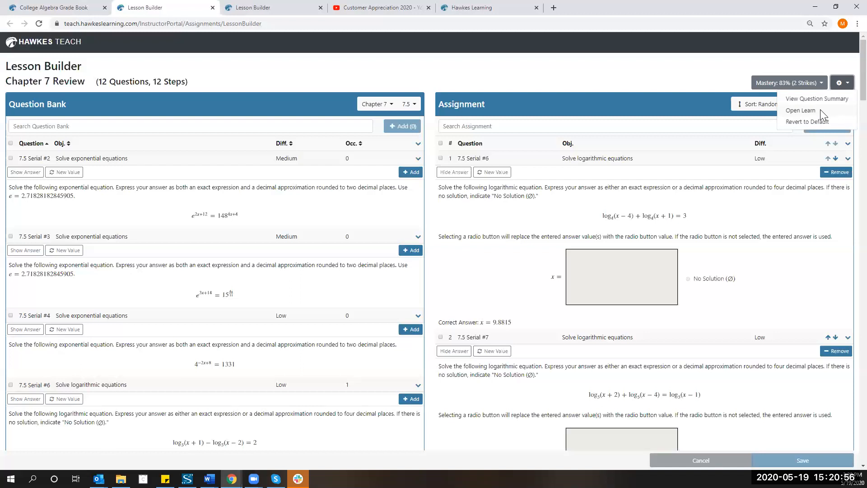
Open the Chapter 7 Review Learn pages, view page 2, then return to page 1.
click(820, 109)
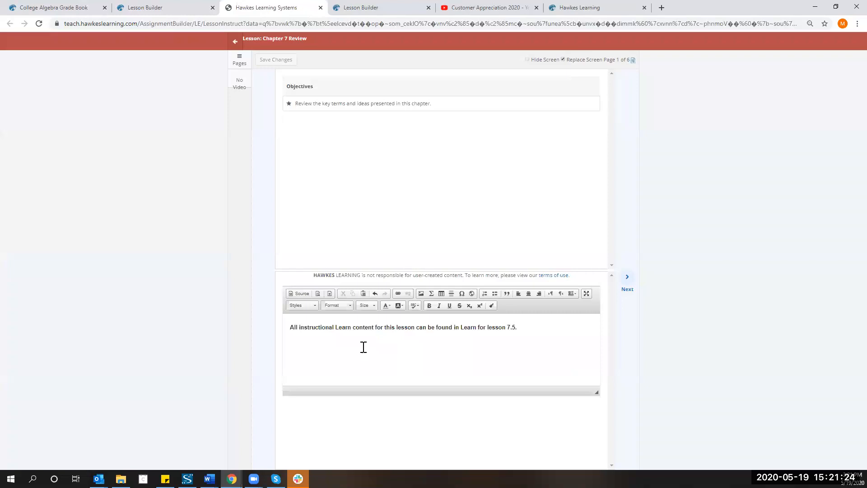
click(628, 275)
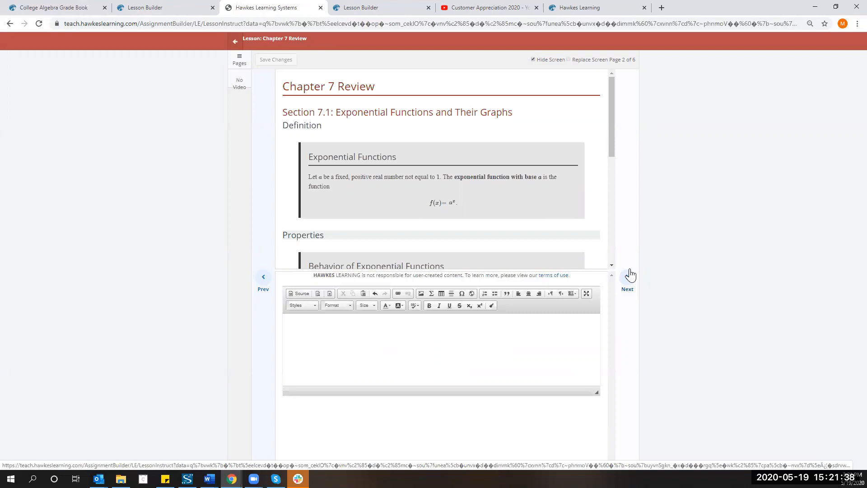
click(267, 299)
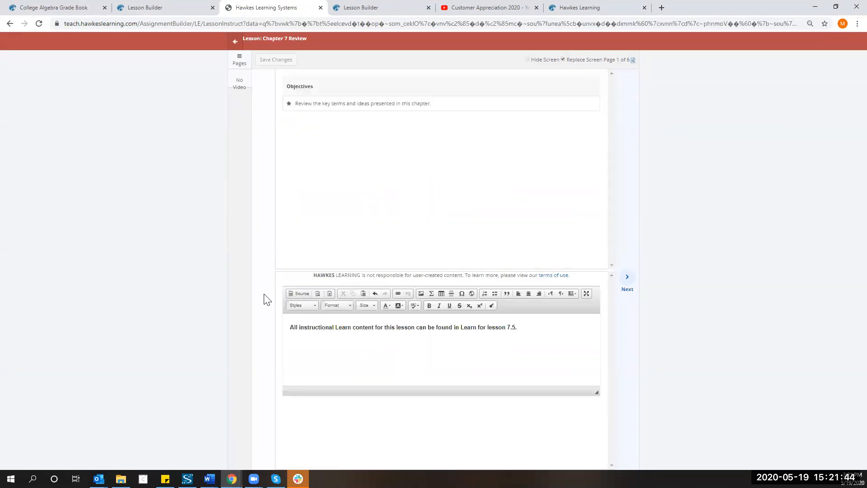
Close the Chapter 7 Review Learn and open the Learn pages of lesson 7.5.
click(321, 7)
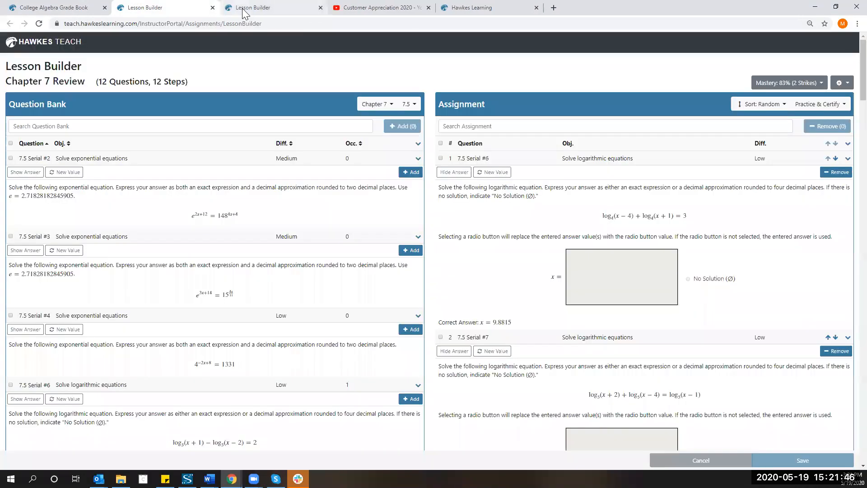
click(258, 8)
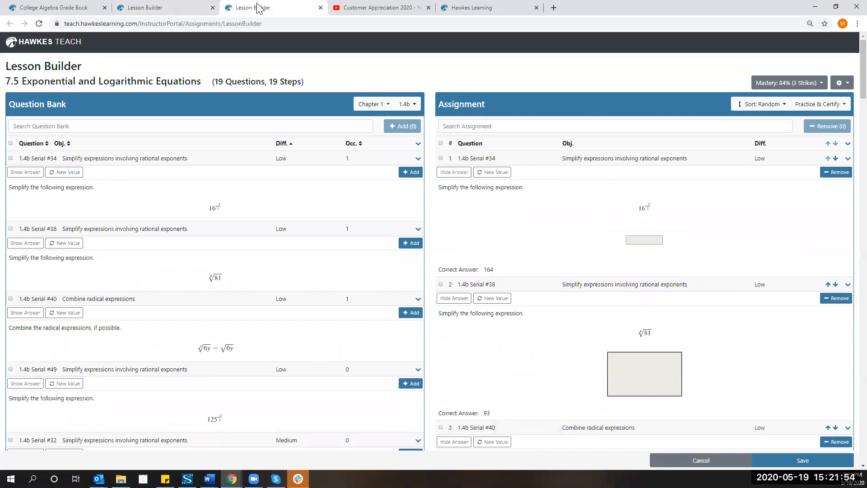
click(850, 93)
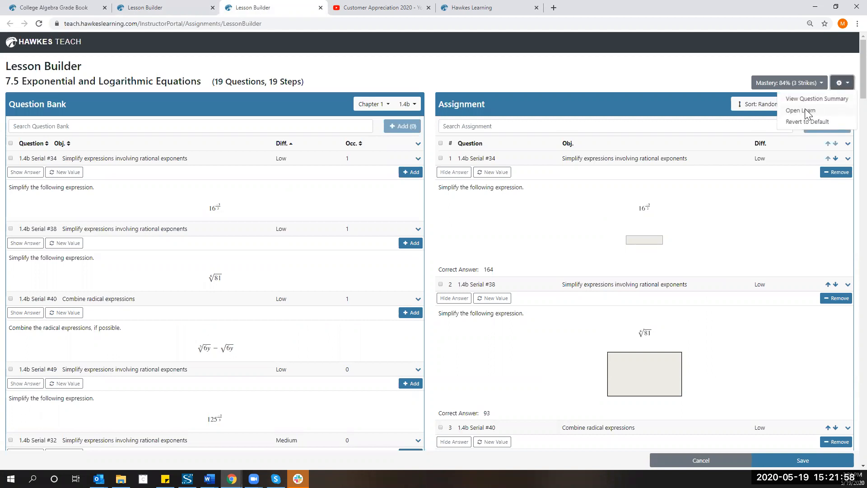
click(802, 111)
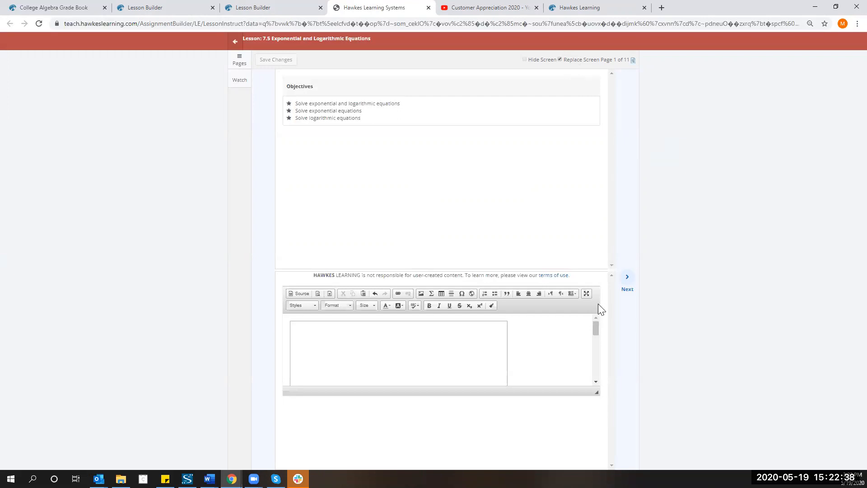
Scroll through page 1's custom notes to check the embedded IFRAME placeholder.
scroll(343, 351, down, 1)
scroll(342, 351, down, 3)
scroll(347, 360, up, 2)
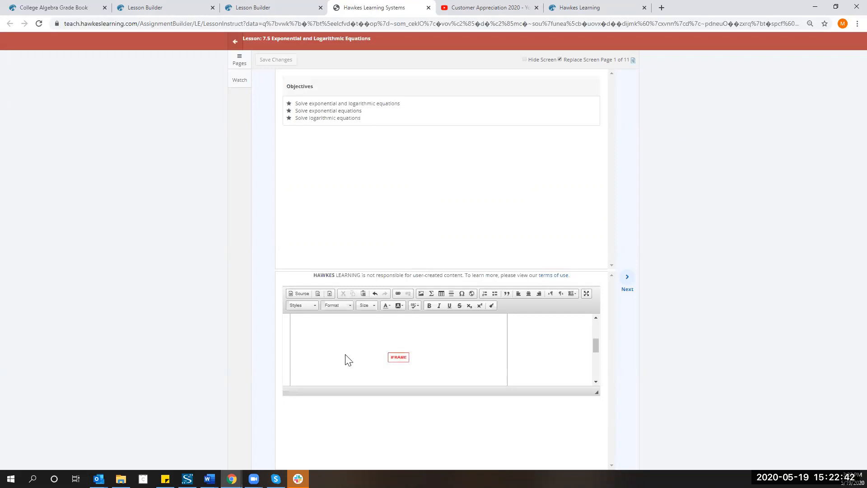
scroll(354, 361, up, 2)
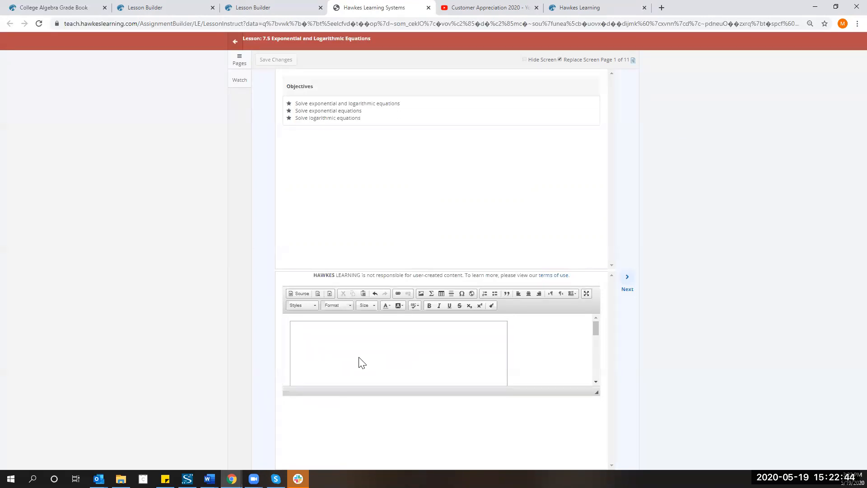
Bring up the player options on the Customer Appreciation 2020 YouTube video.
click(497, 13)
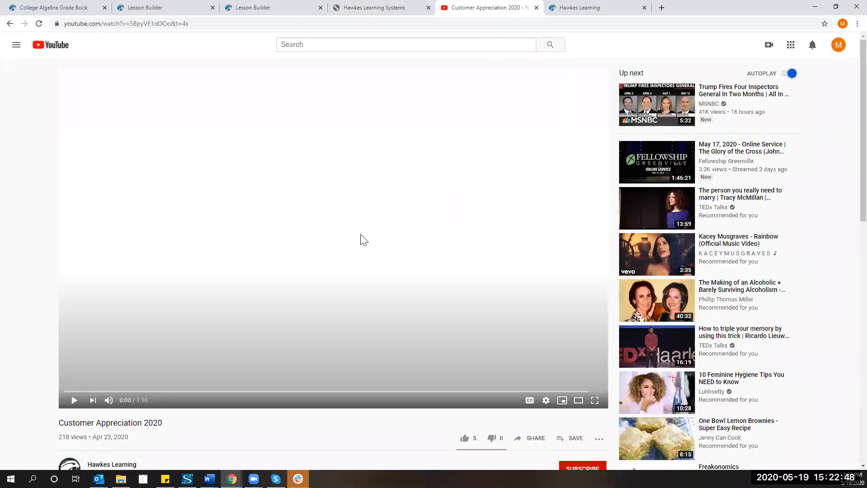
right_click(332, 241)
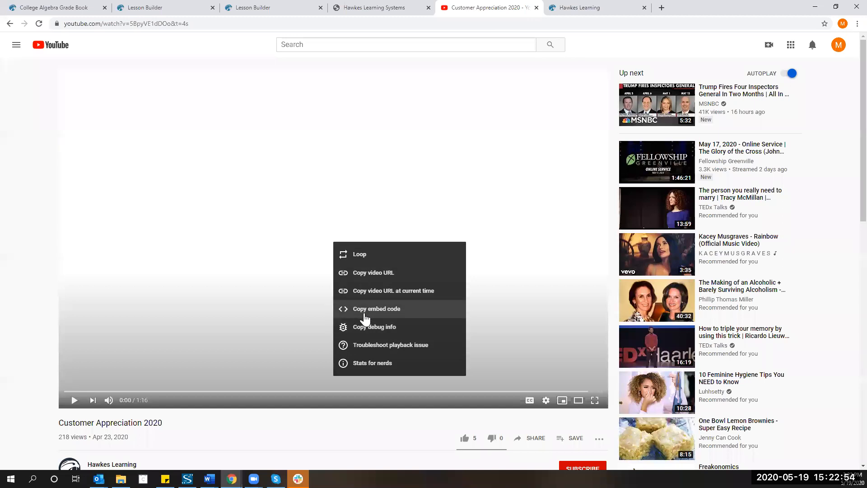
Back on page 1, check the iframe HTML in Source view, then return to normal editing.
click(404, 11)
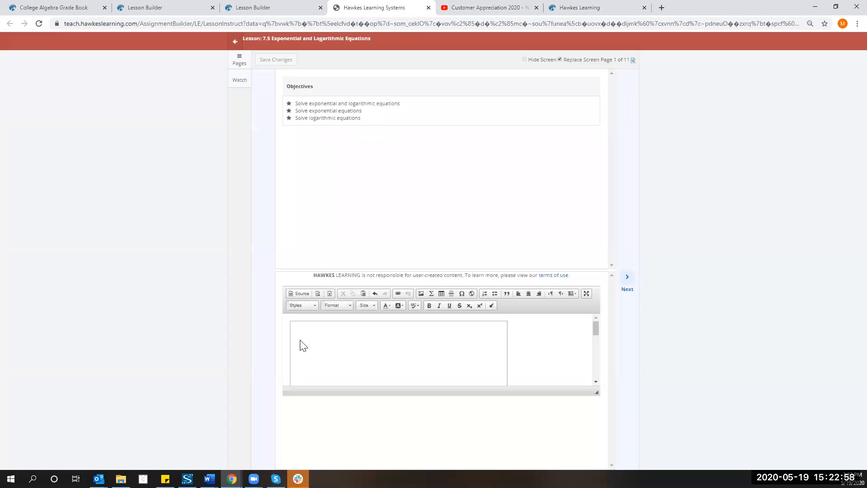
click(305, 294)
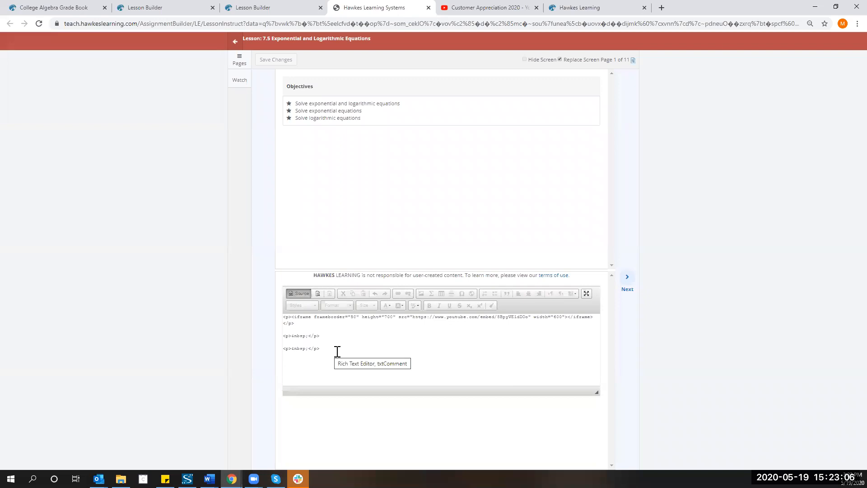
click(292, 295)
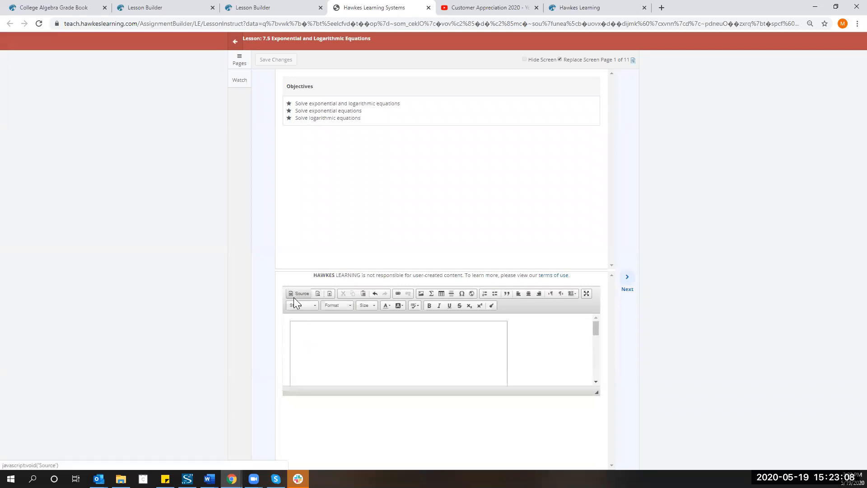
scroll(367, 361, down, 3)
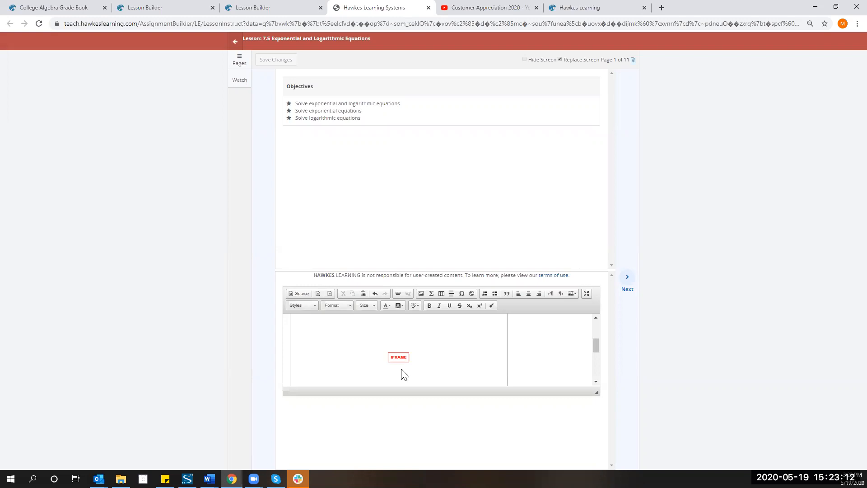
scroll(404, 374, up, 3)
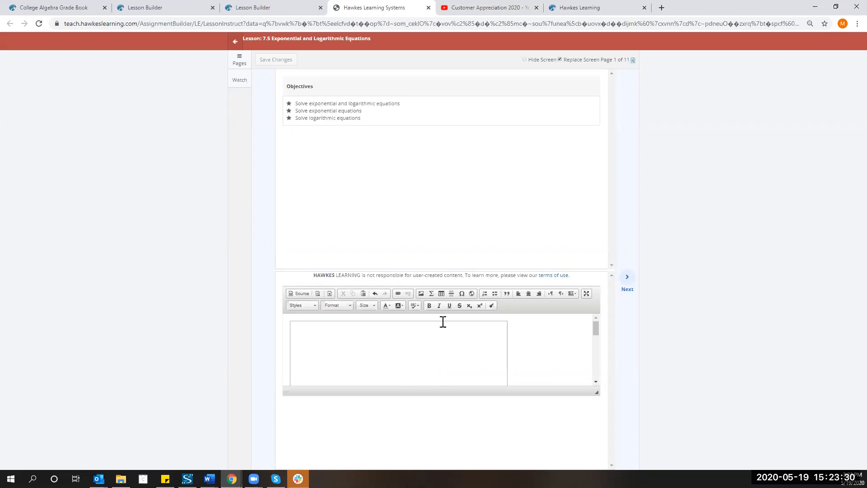
Go to page 2 and insert an empty line above its embedded video frame.
click(627, 280)
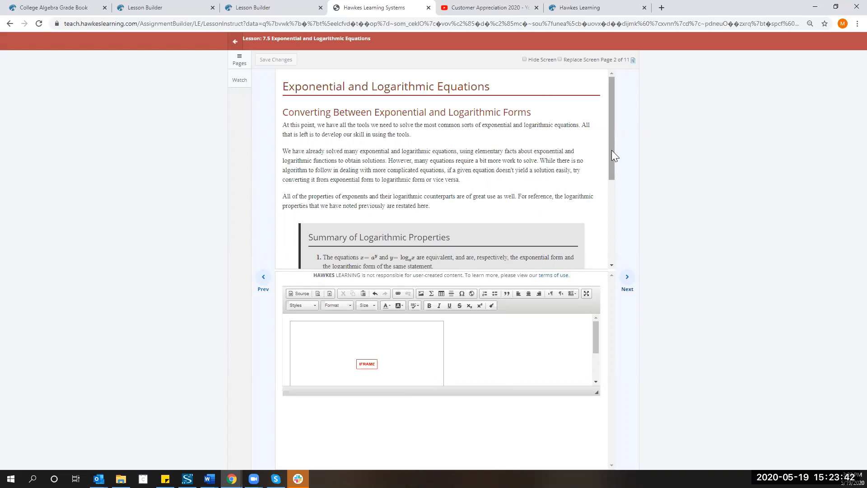
drag(613, 153, 612, 241)
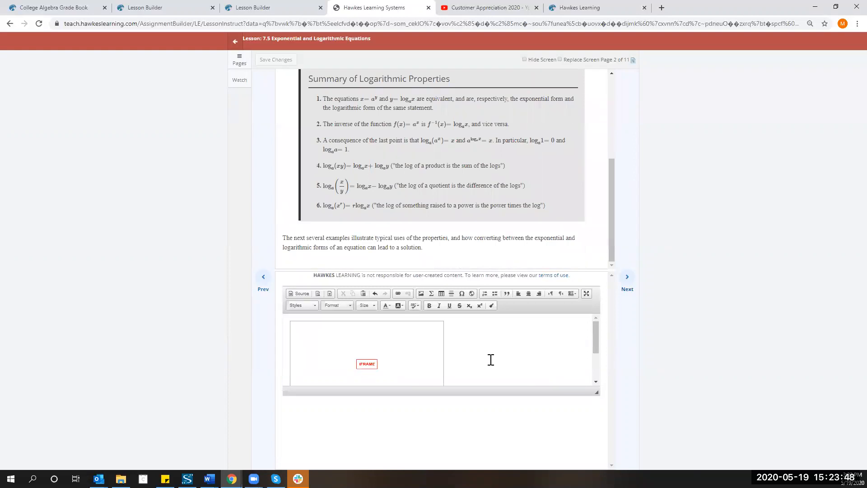
scroll(474, 361, down, 2)
scroll(474, 361, up, 2)
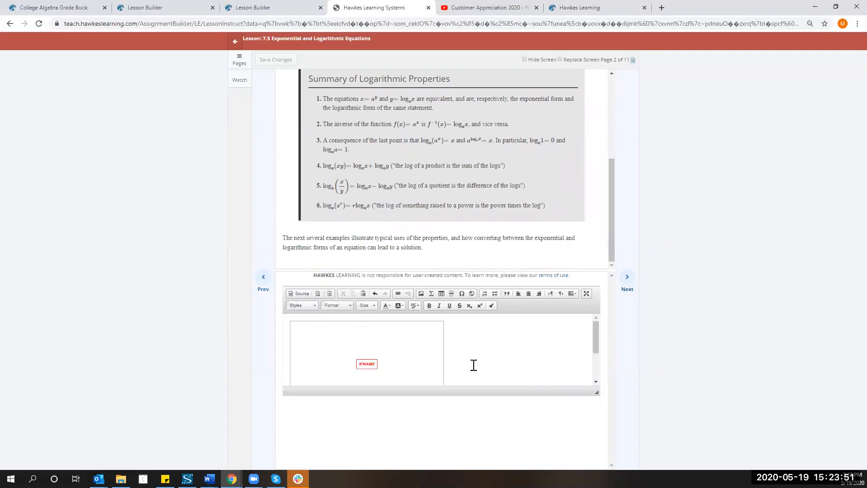
click(287, 321)
click(341, 319)
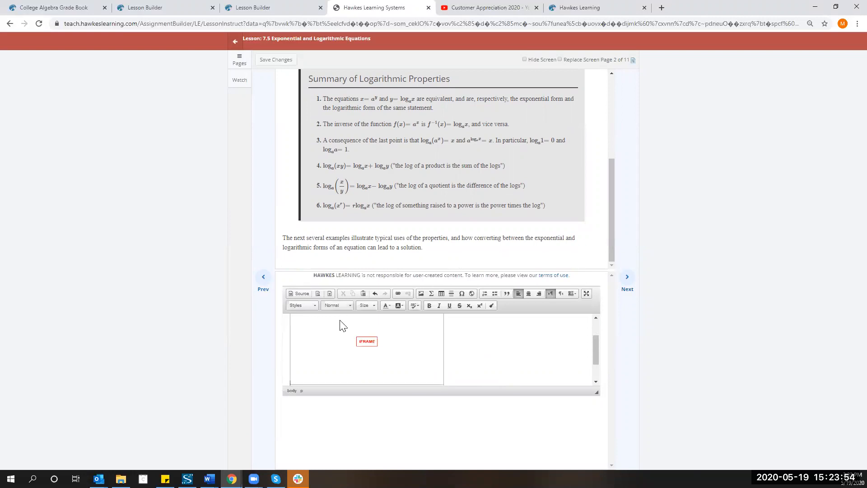
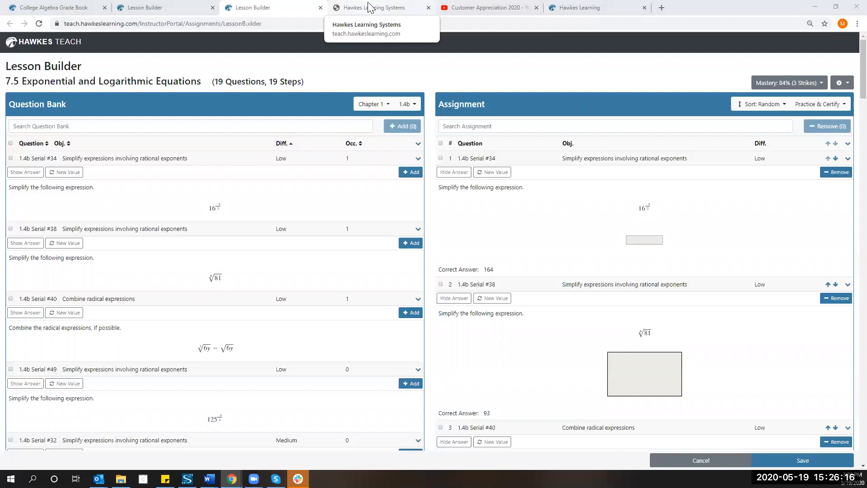
Switch back to the 7.5 lesson editor in Lesson Builder.
click(368, 6)
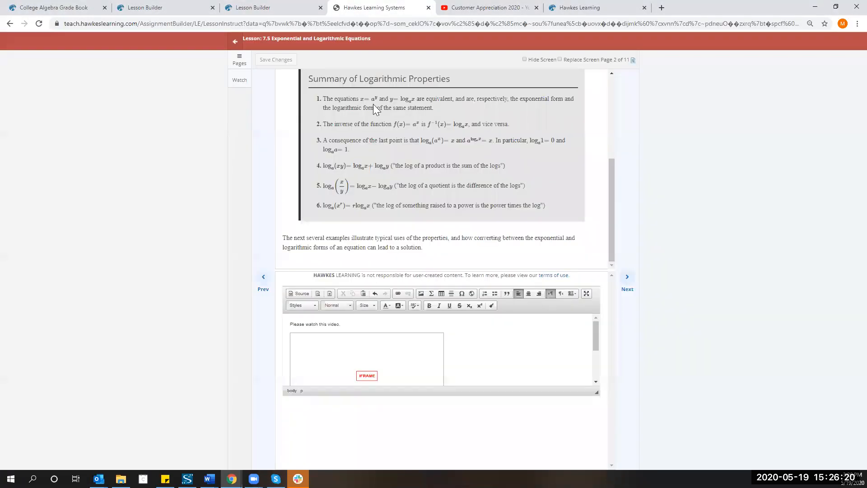
Advance the 7.5 lesson editor to page 3, Example 1, and click into its notes area.
click(240, 60)
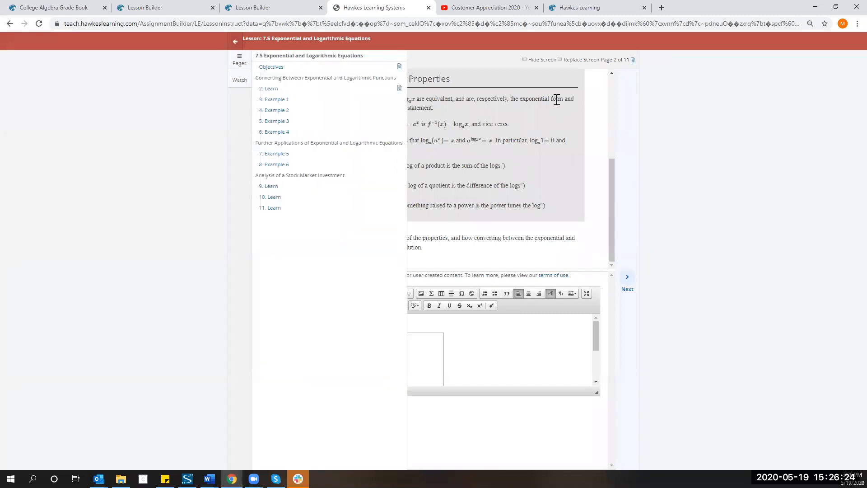
click(643, 148)
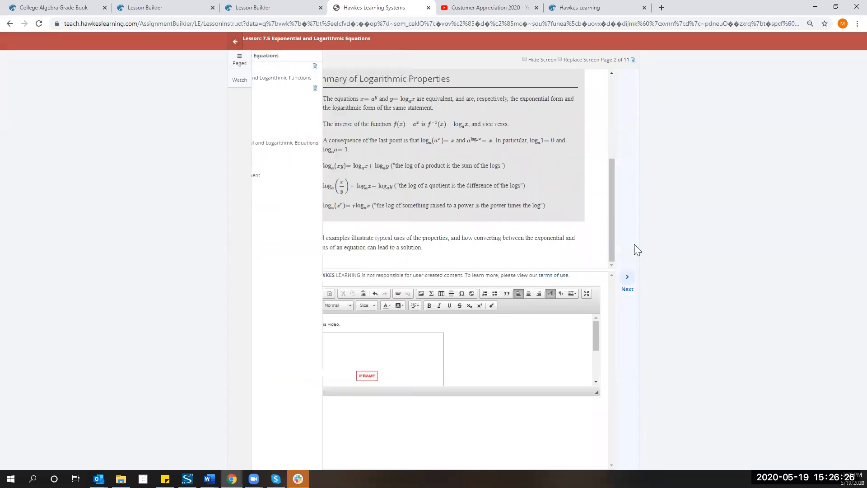
click(627, 283)
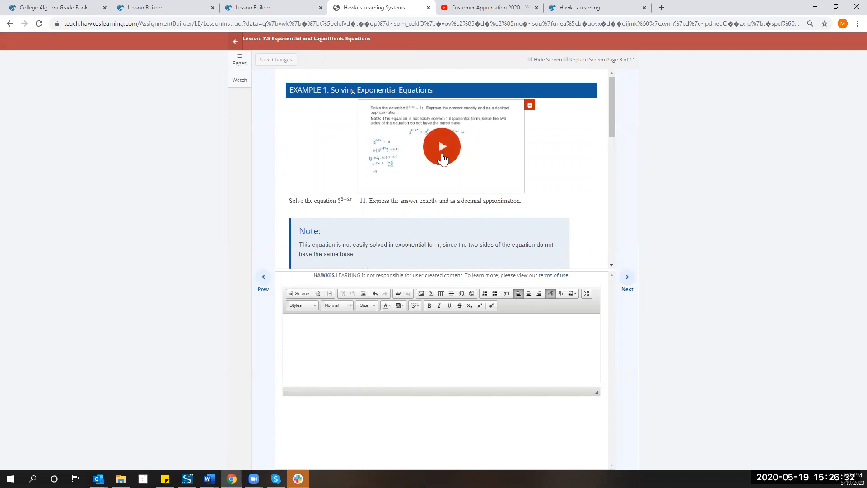
click(367, 345)
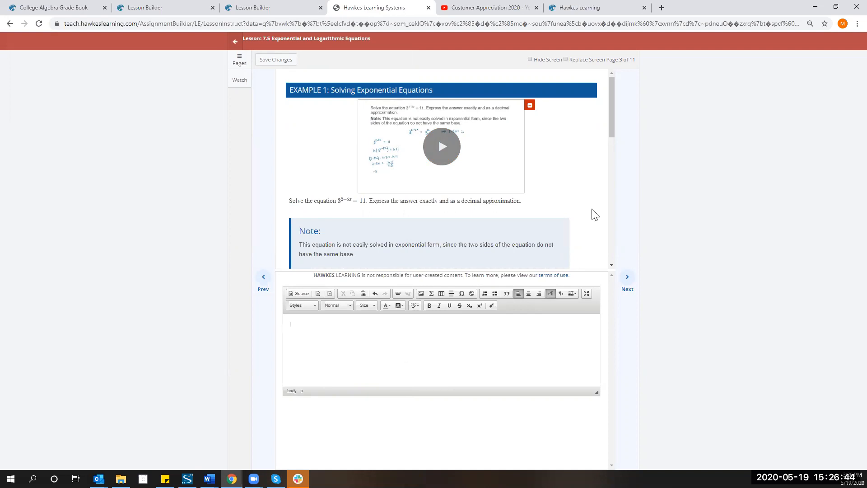
scroll(529, 163, down, 1)
scroll(531, 168, up, 1)
Sign in on learn.hawkeslearning.com with the saved student email and the account password.
click(596, 11)
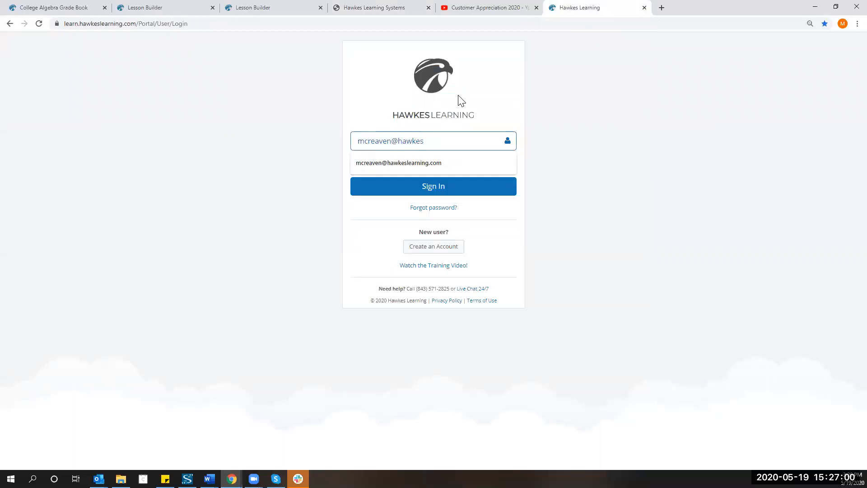
key(Down)
key(Tab)
text(********)
key(Return)
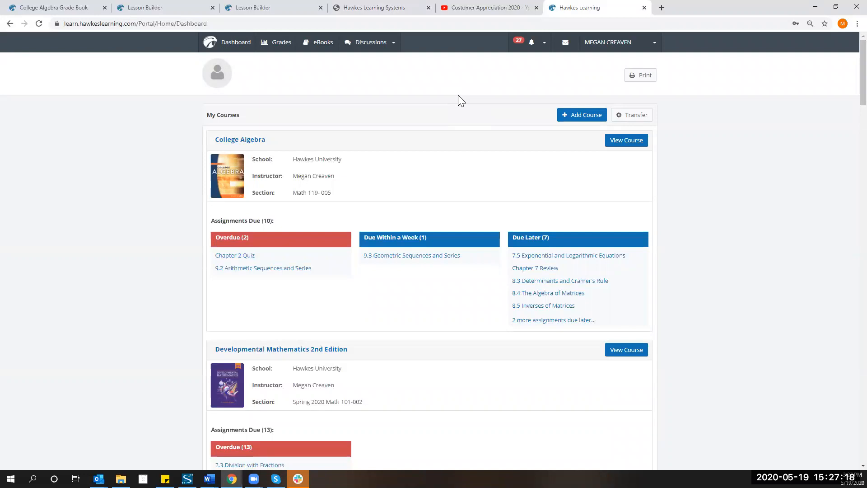
In College Algebra, view the Chapter 7 Review Learn page, then go back to the course.
click(616, 145)
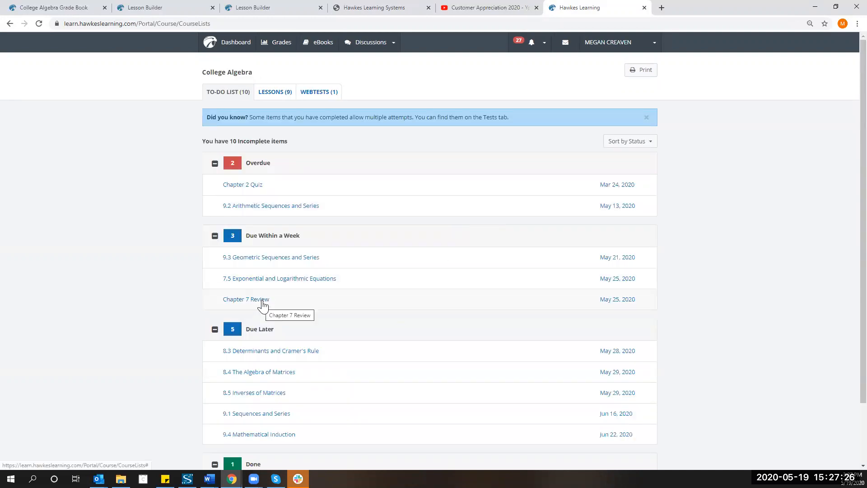
click(263, 301)
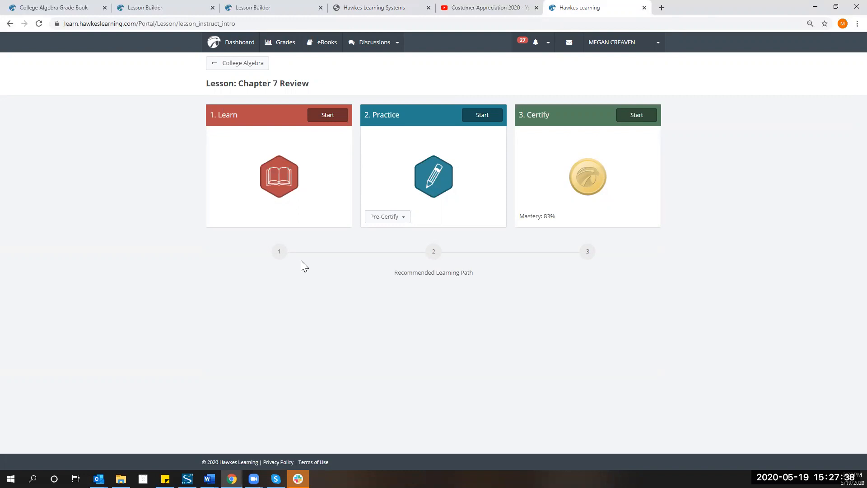
click(329, 120)
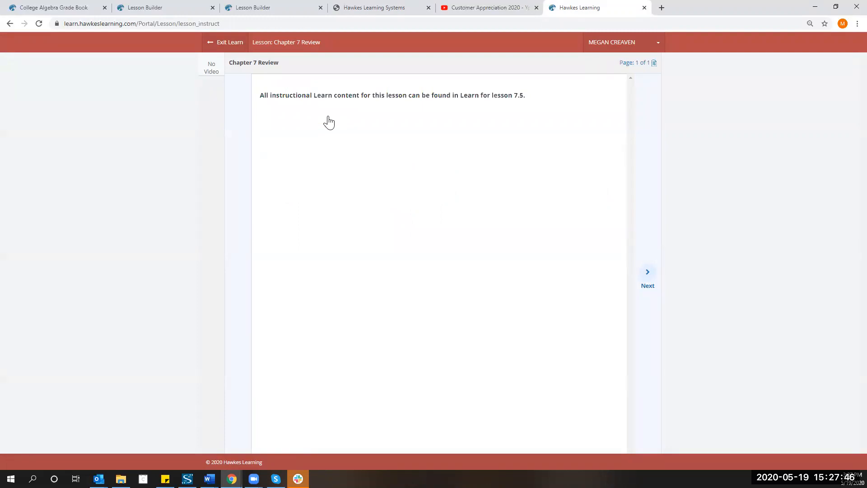
click(649, 271)
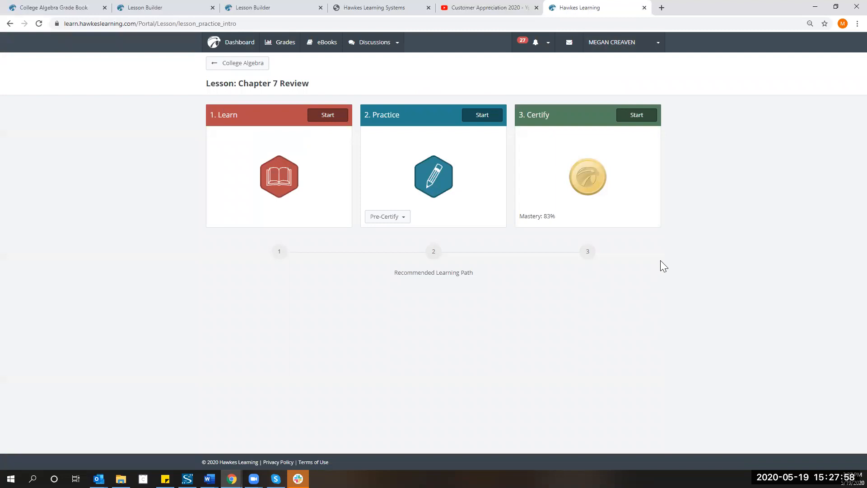
click(260, 68)
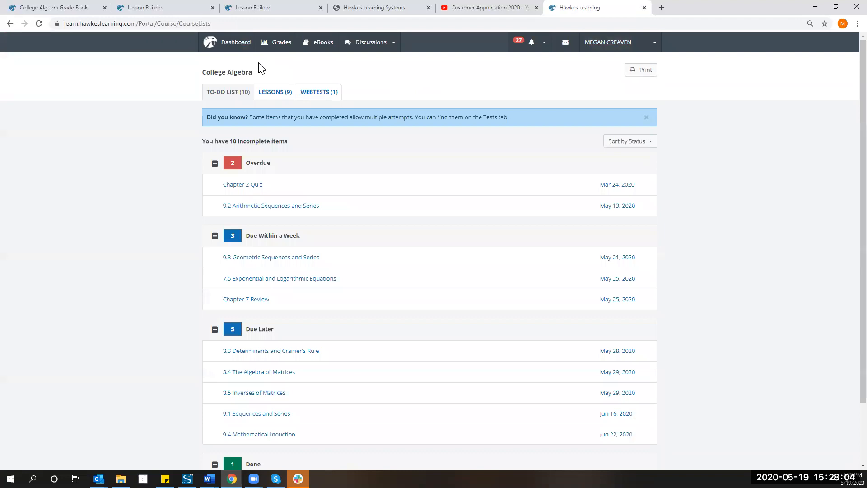
Start the 7.5 Exponential and Logarithmic Equations Learn lesson and briefly play the page 1 YouTube video.
click(283, 280)
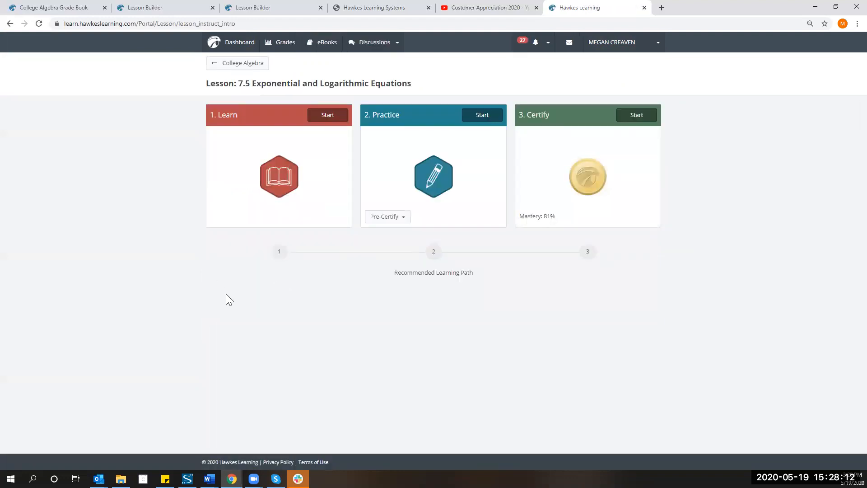
click(322, 121)
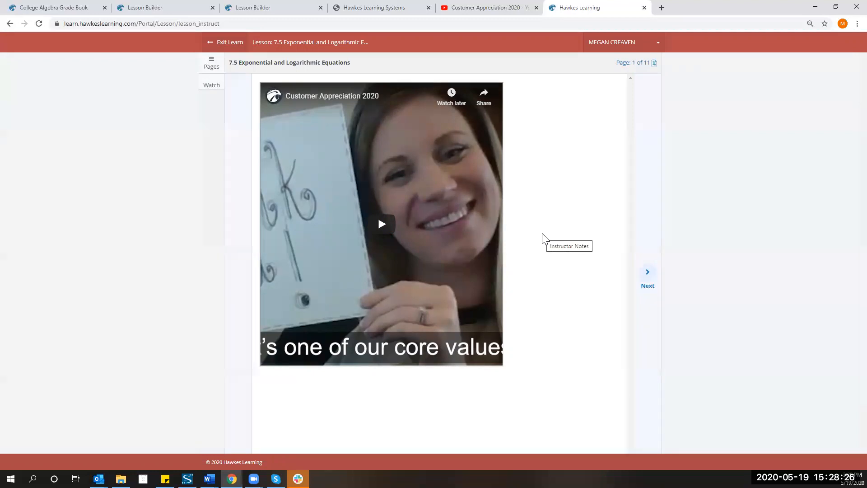
click(394, 227)
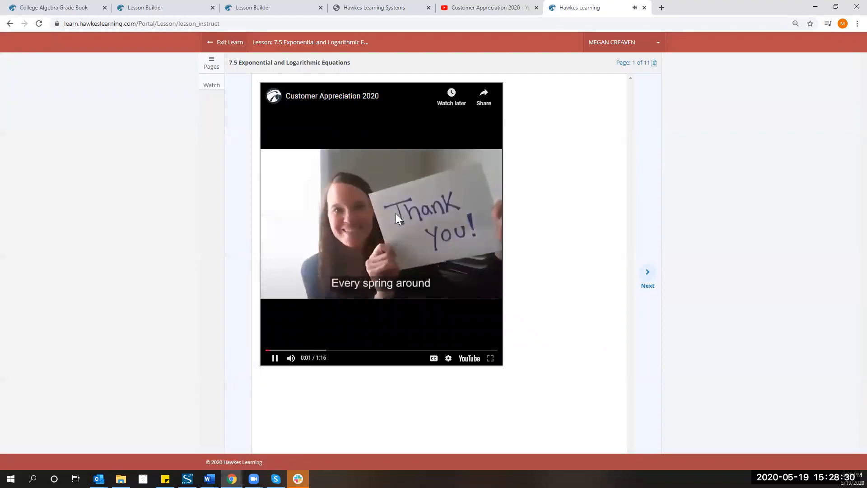
click(382, 229)
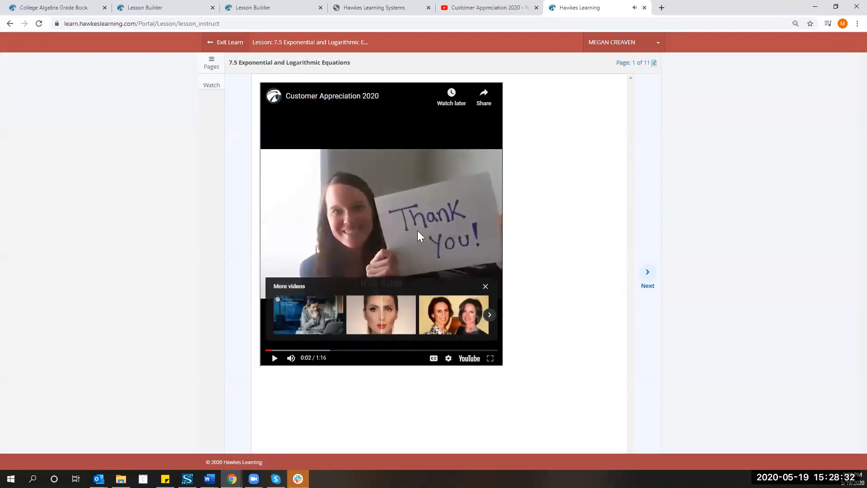
Advance to page 2 and check the 'Please watch this video.' note with its clip.
click(648, 275)
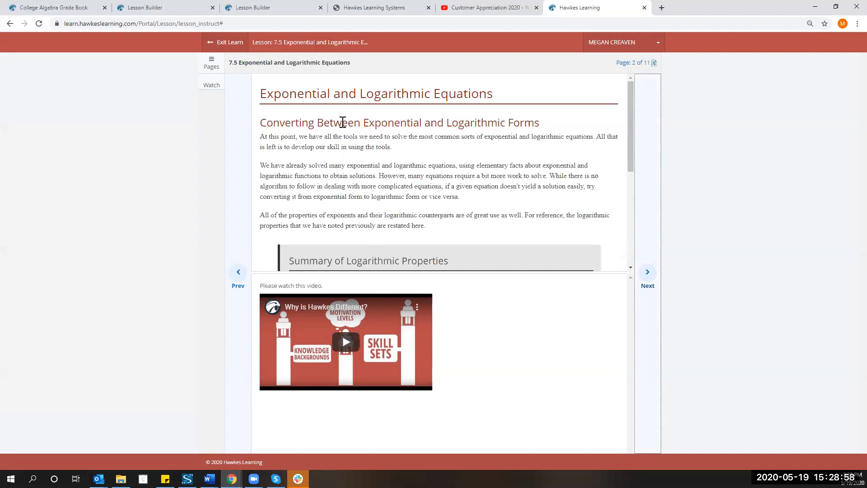
scroll(342, 122, down, 1)
scroll(342, 123, down, 3)
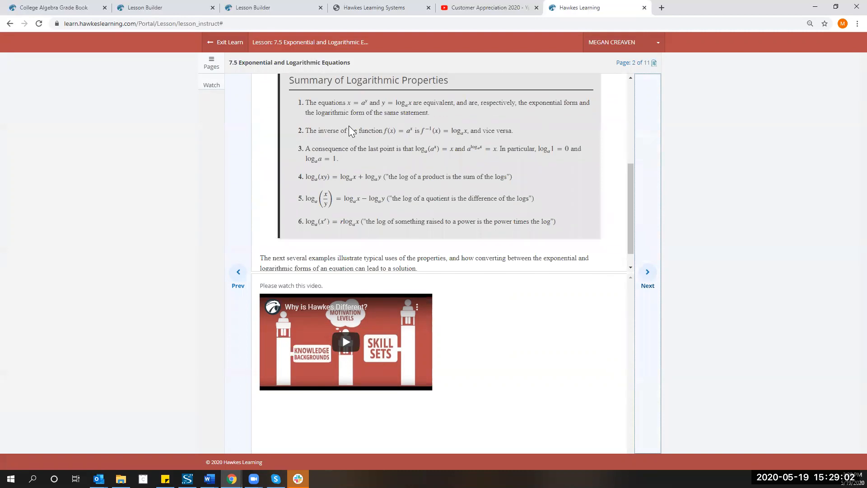
scroll(357, 131, up, 3)
scroll(359, 132, up, 1)
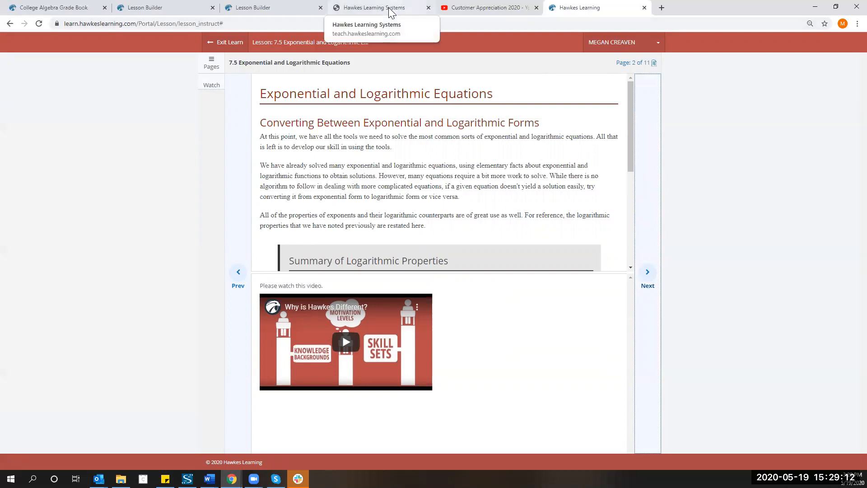
Go back to the 7.5 lesson editor and review page 3, Example 1: Solving Exponential Equations.
click(294, 9)
click(381, 7)
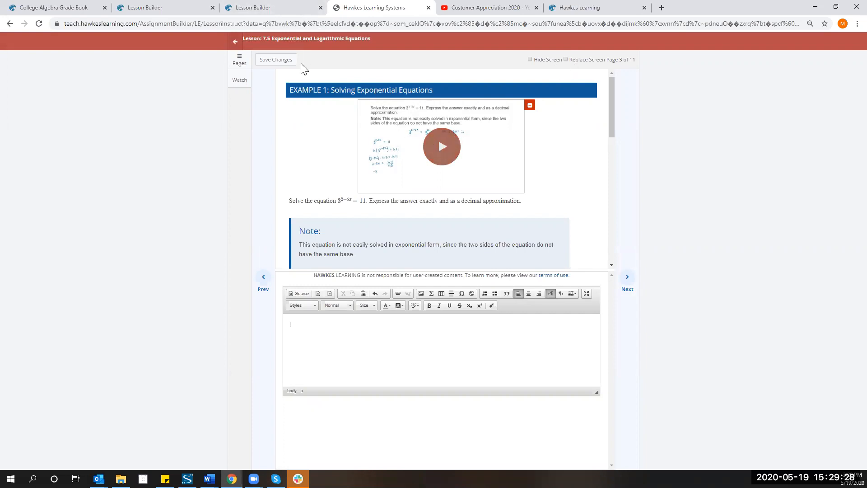
scroll(364, 170, down, 6)
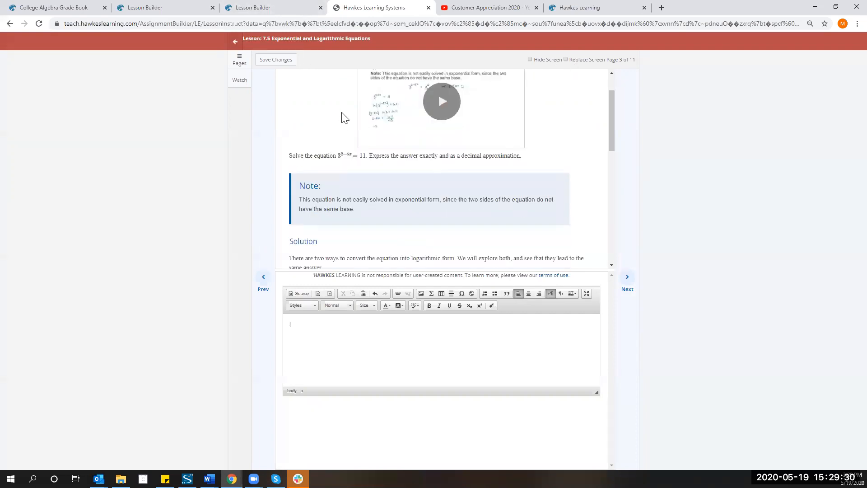
scroll(364, 170, down, 3)
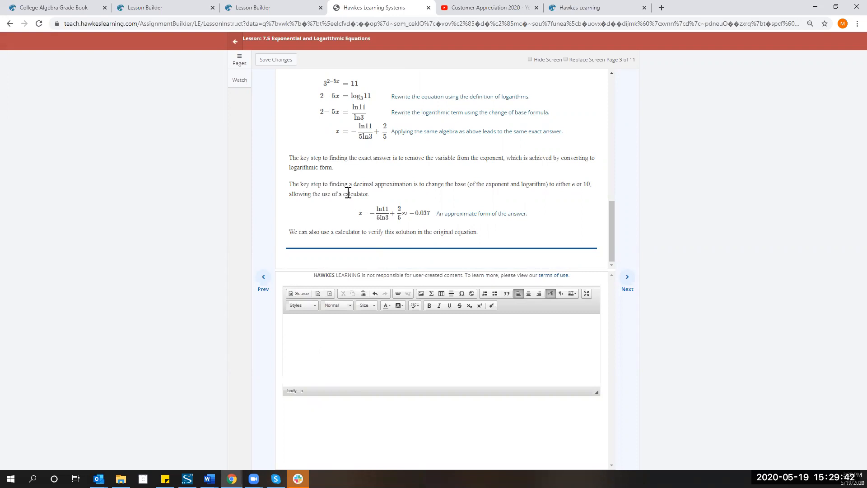
scroll(346, 206, up, 6)
scroll(346, 205, up, 5)
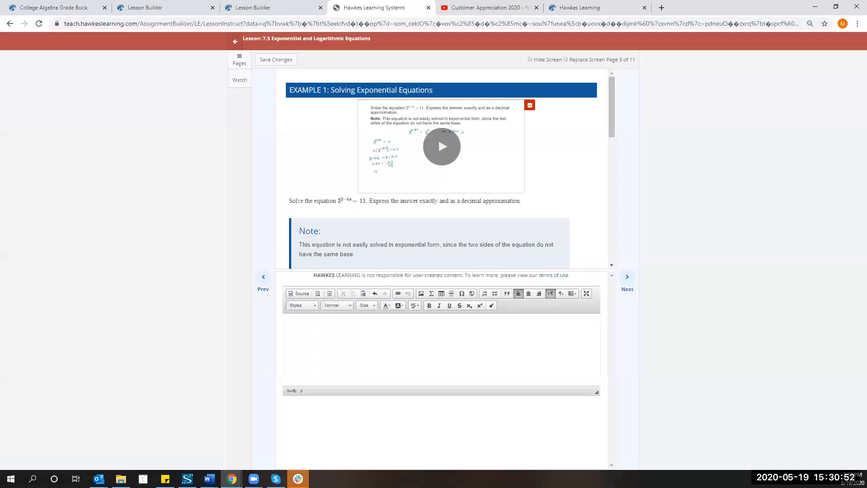
click(439, 138)
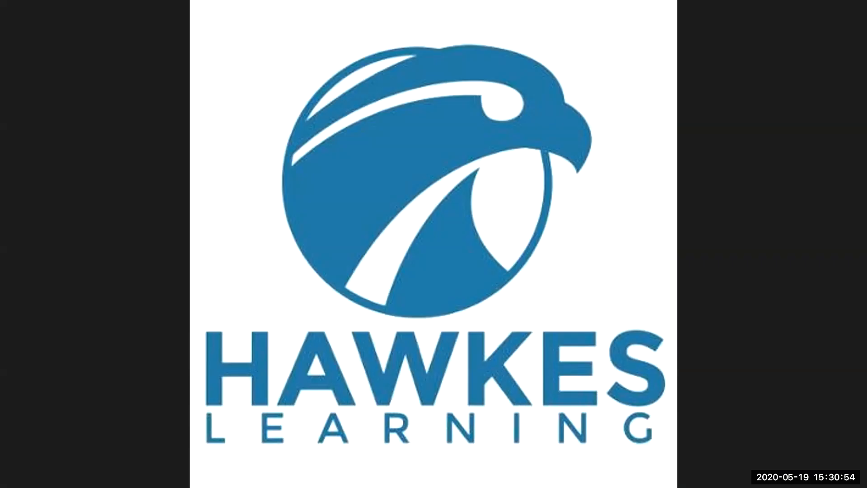